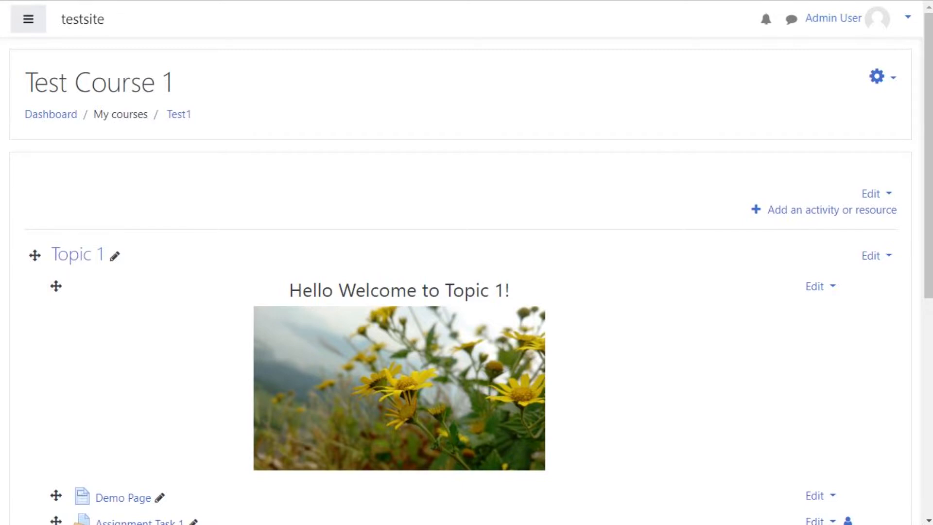
- Start adding a new Forum activity to the general section above Topic 1
scroll(467, 291, down, 6)
scroll(467, 291, up, 5)
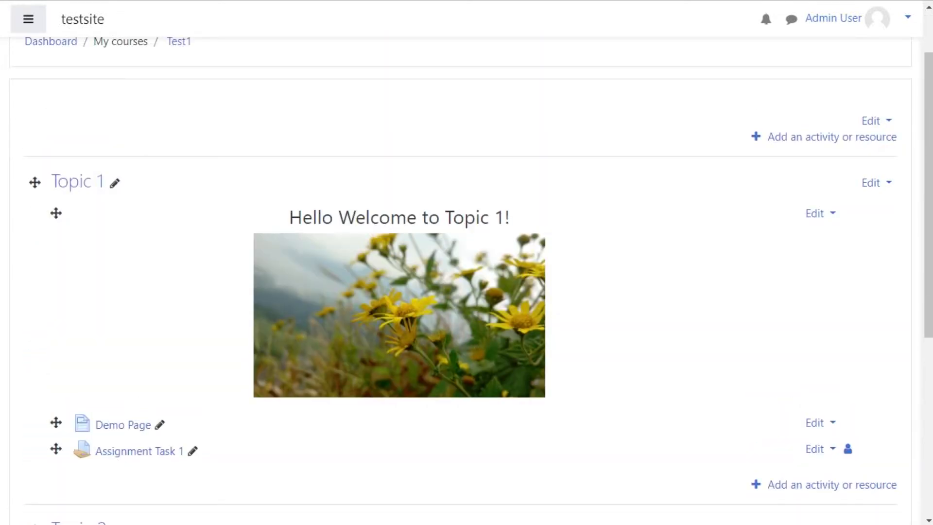
click(832, 136)
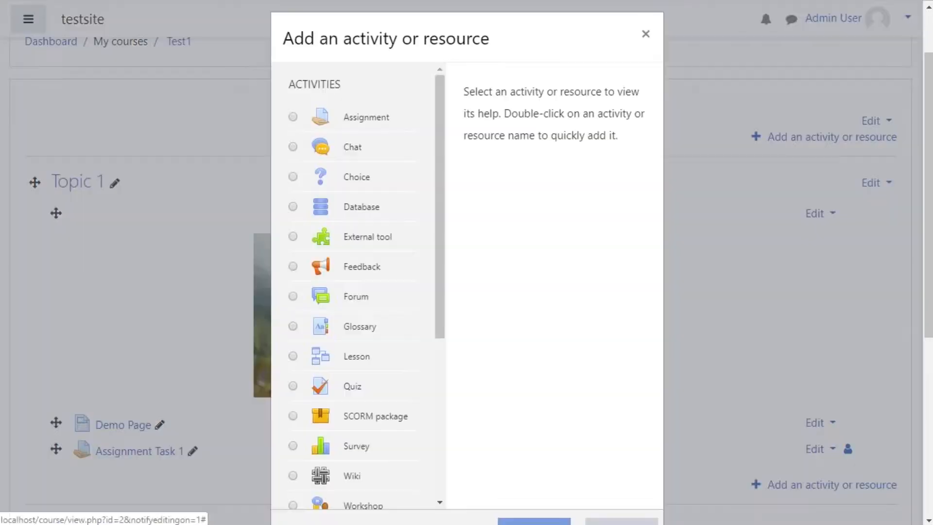
scroll(360, 287, down, 3)
scroll(359, 287, down, 1)
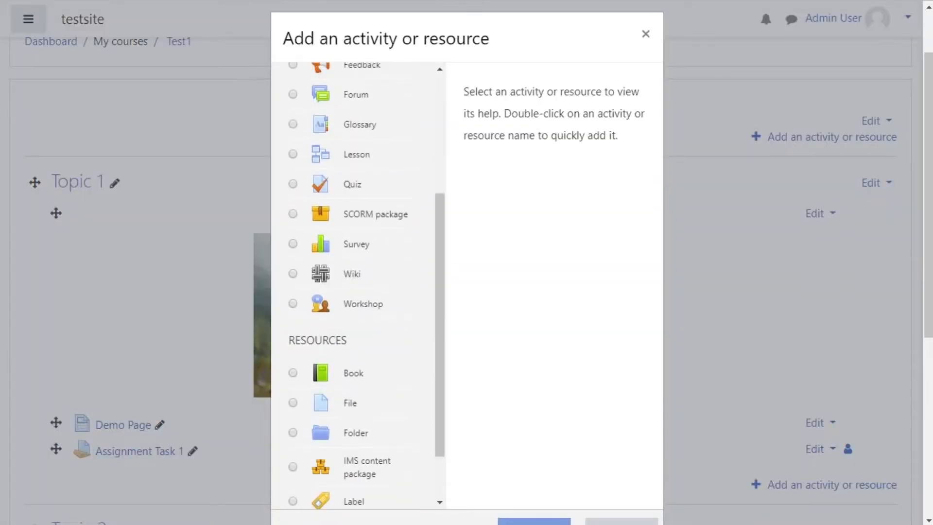
scroll(359, 287, up, 2)
click(355, 223)
scroll(549, 287, down, 10)
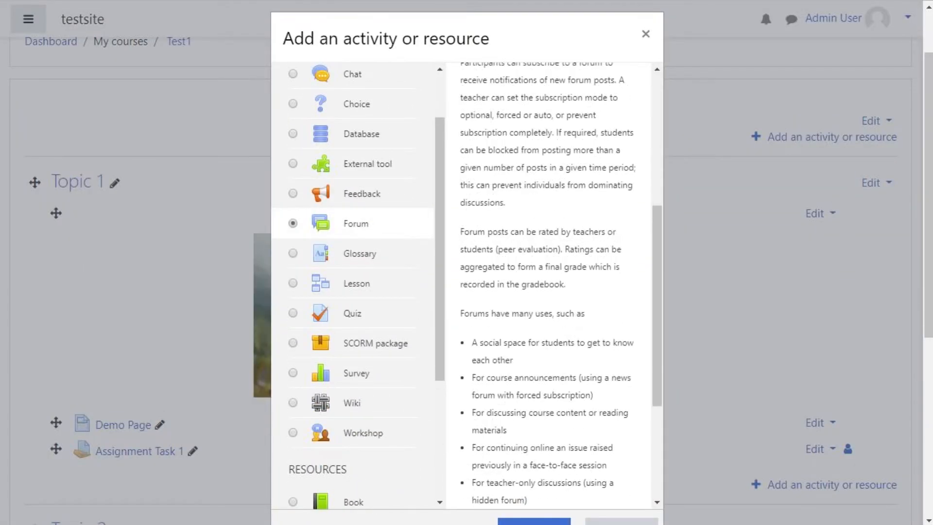
scroll(466, 262, up, 7)
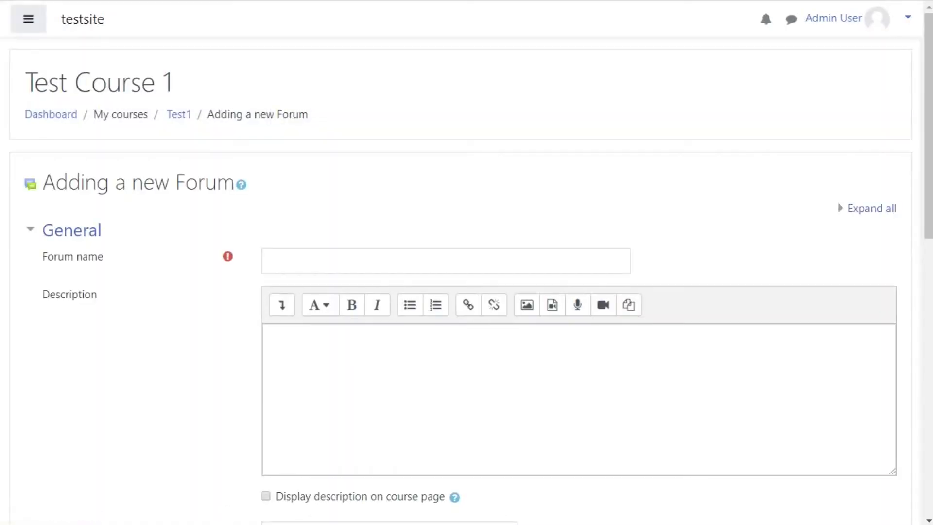
- Set the forum type to "A single simple discussion" and name the forum "Simple Discussion Forum"
click(446, 260)
scroll(446, 261, down, 3)
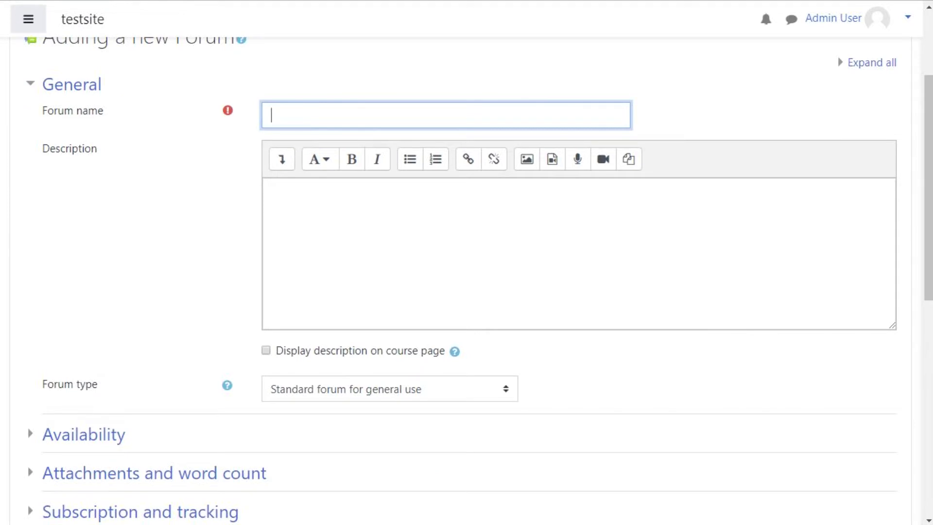
click(398, 389)
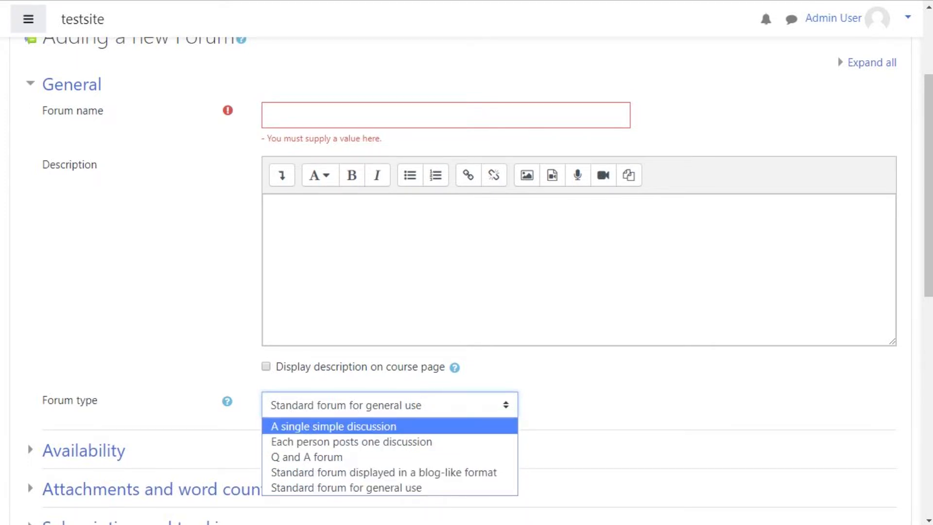
key(Return)
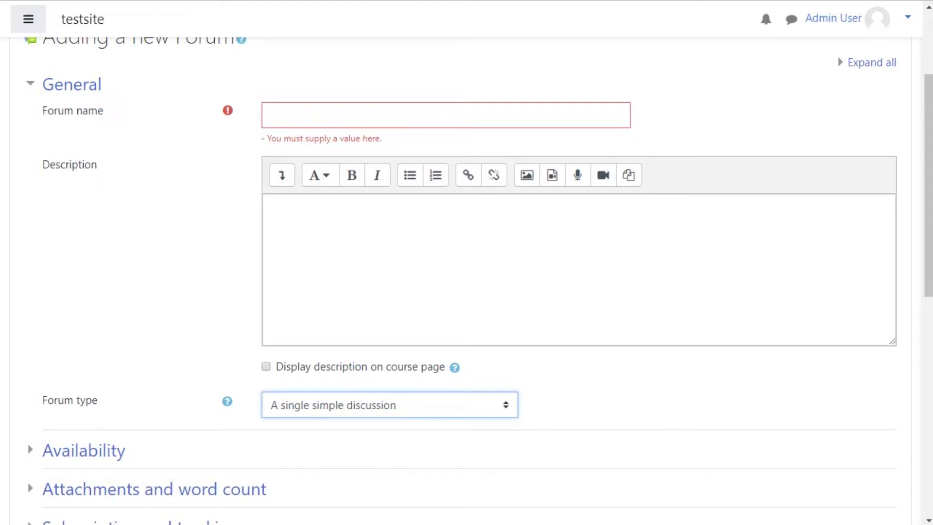
click(272, 115)
text(Simple Discussion Forum)
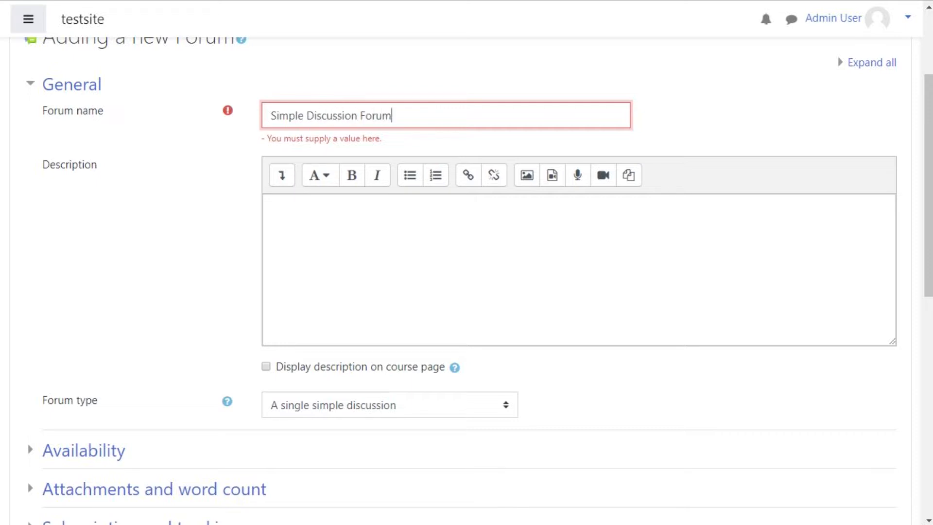
- Write "Welcome to the discussion!" as a centred large heading in the forum description
click(272, 207)
click(320, 159)
click(349, 185)
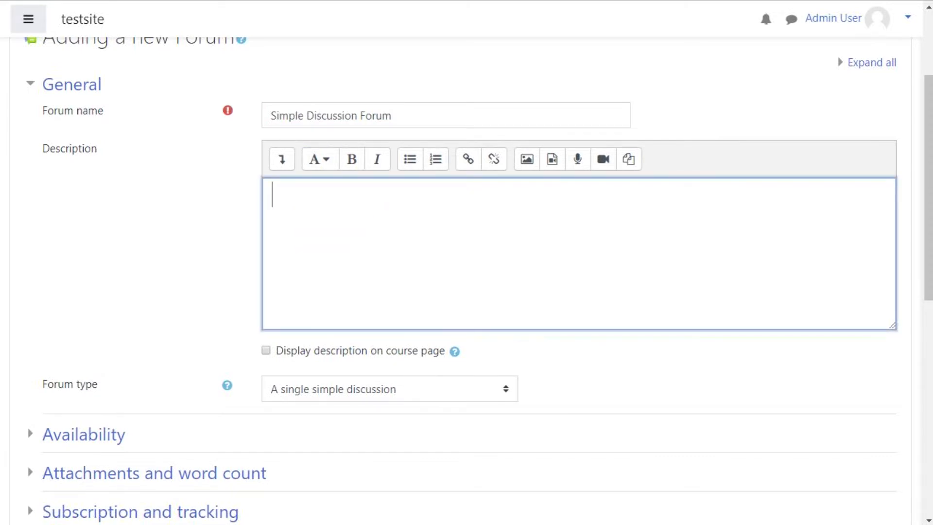
click(282, 159)
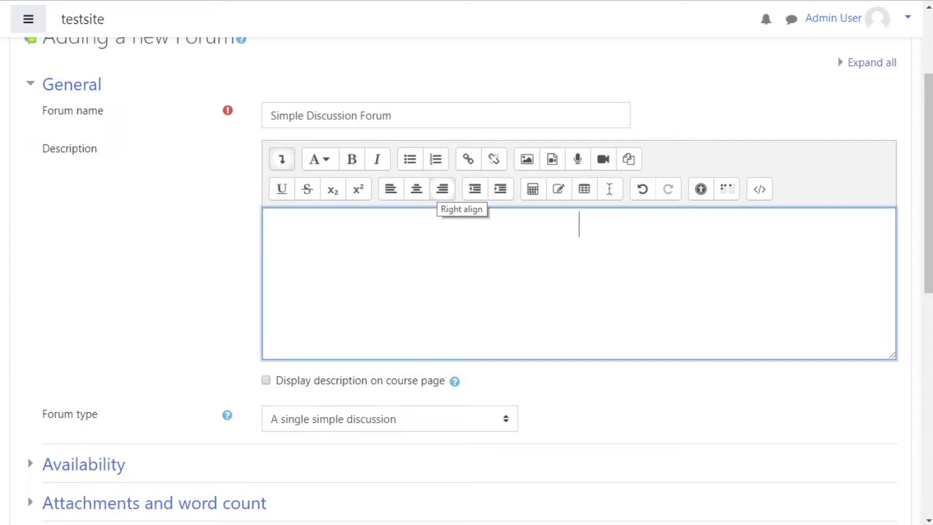
text(Welcome to the dscussion)
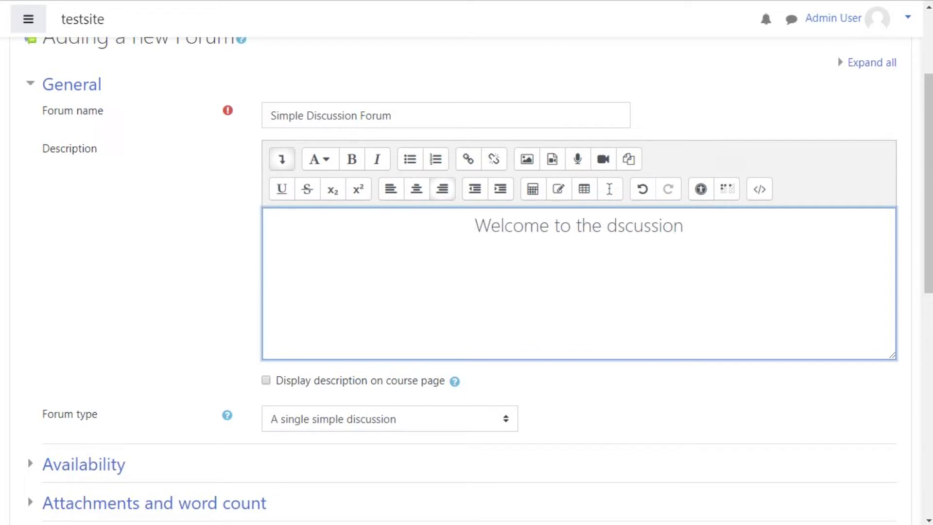
text(,)
text( co)
key(BackSpace)
key(BackSpace)
key(BackSpace)
key(BackSpace)
text(!)
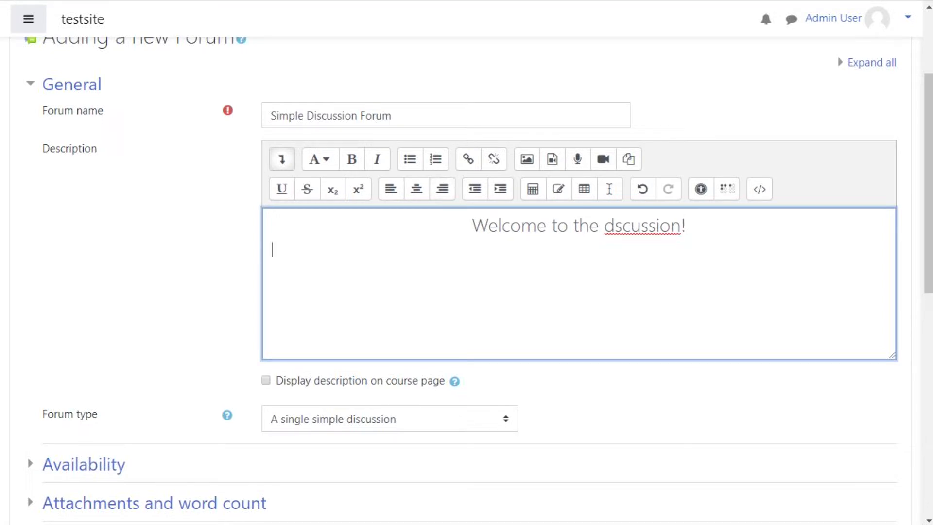
click(615, 225)
text(i)
click(272, 249)
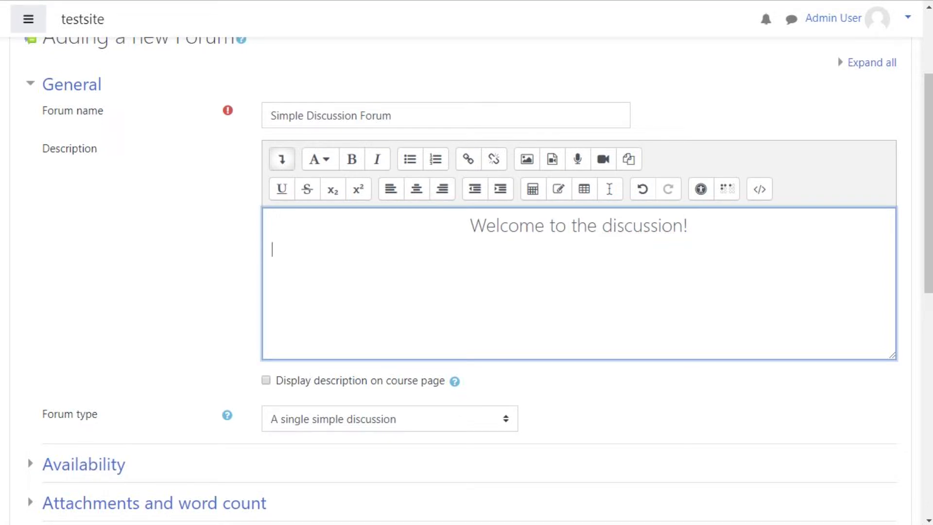
- Add the centred line "Comment below with some message!" beneath the heading in the description
click(422, 181)
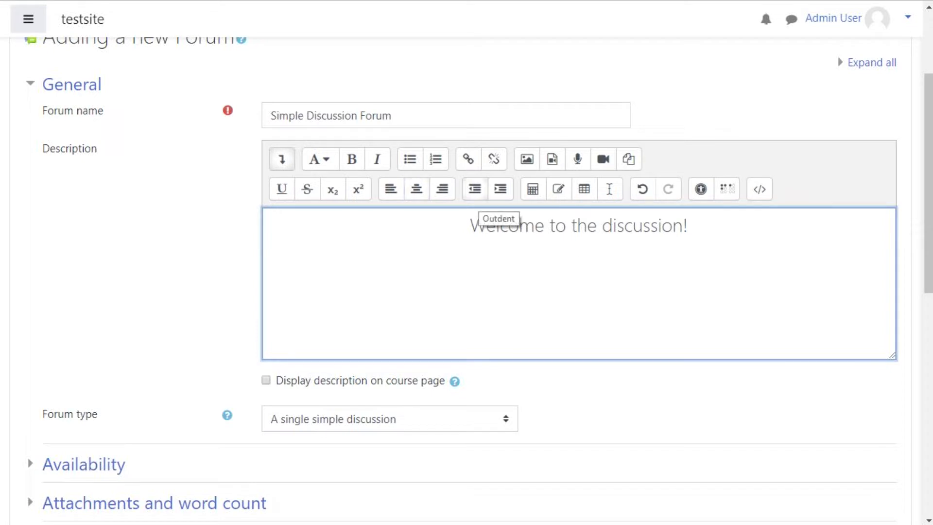
text(Comment )
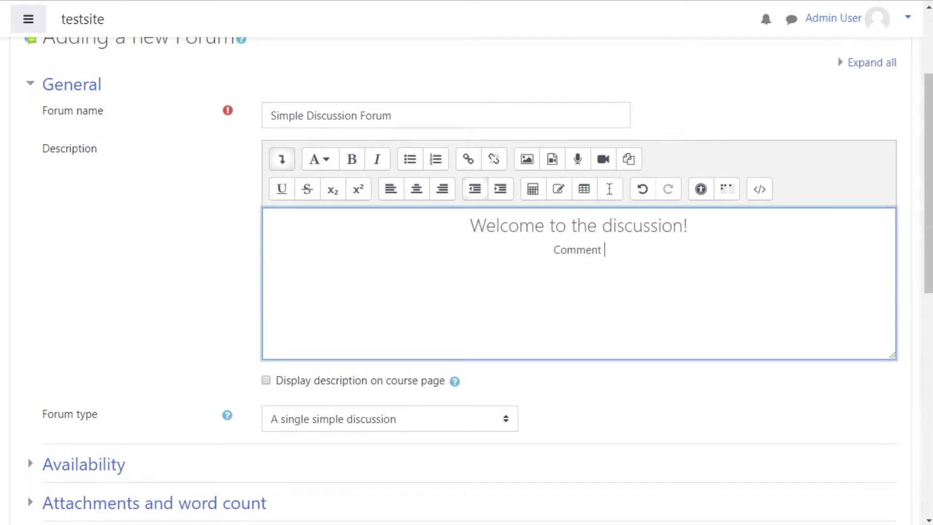
text(below )
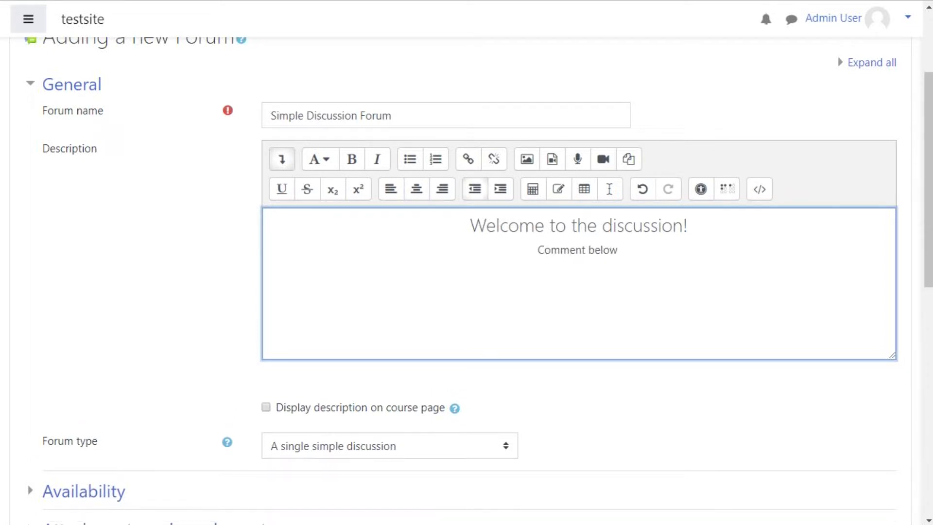
text(with)
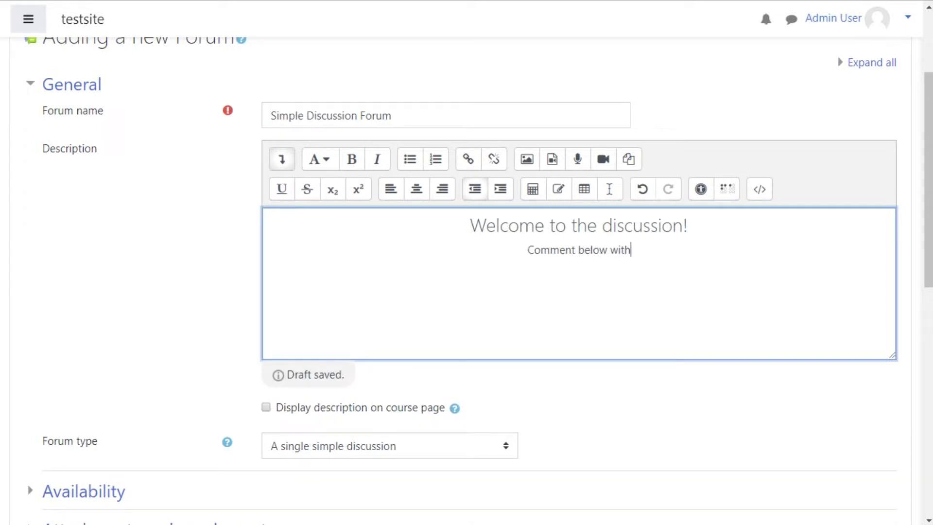
text( some m)
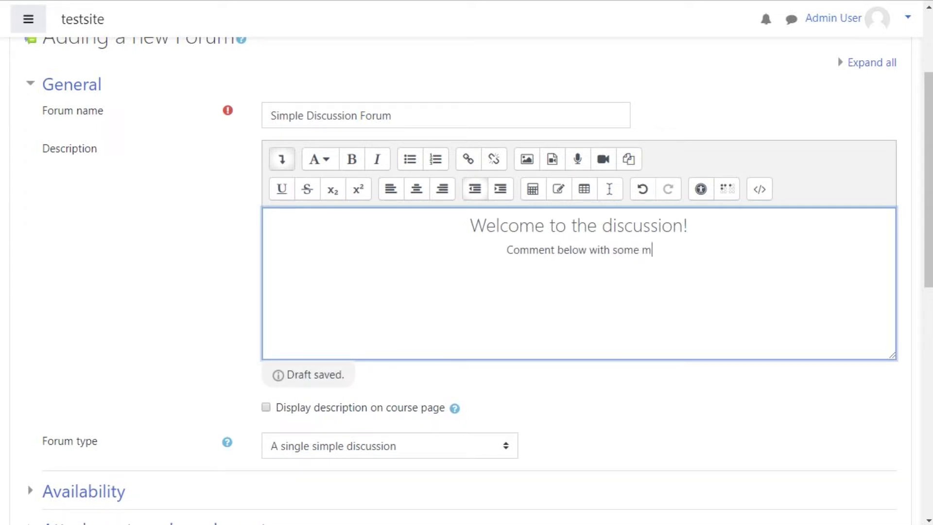
text(essage!)
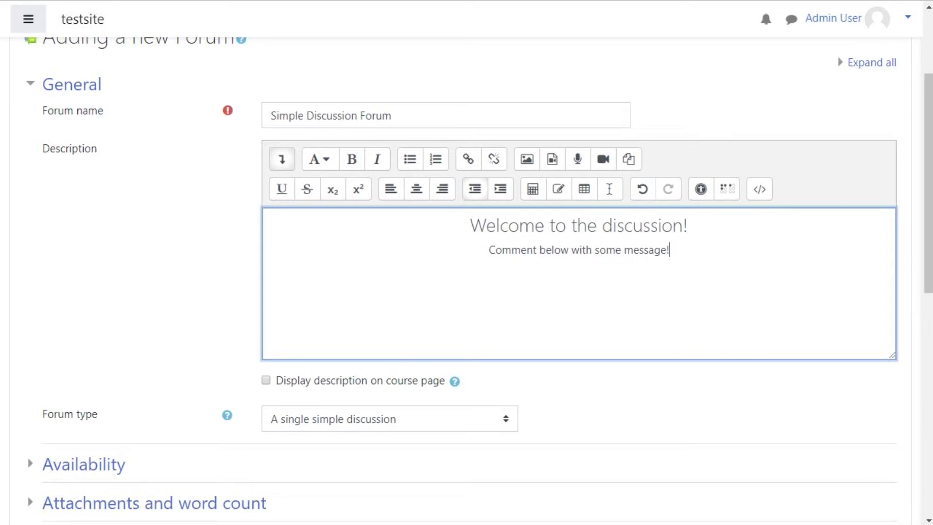
- Check the availability date settings and set the maximum attachment size to "Site upload limit (32MB)"
scroll(194, 319, down, 3)
click(83, 318)
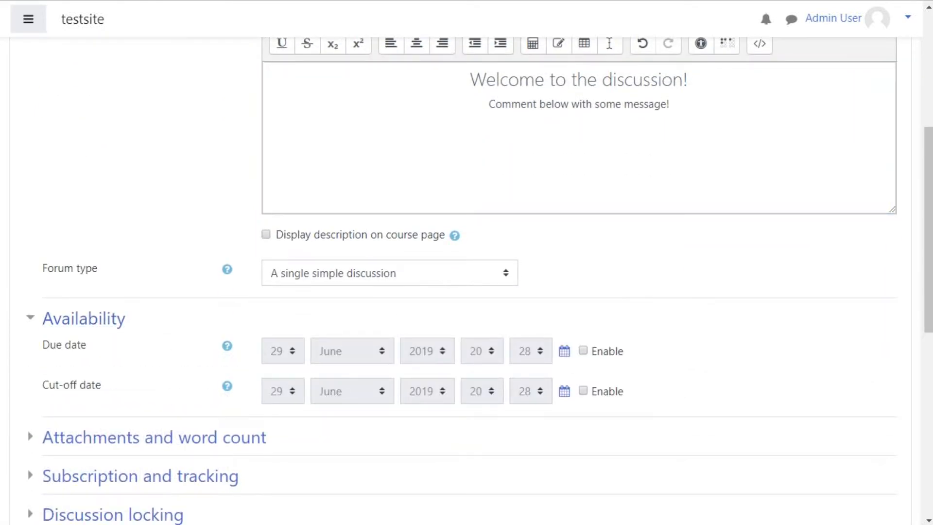
scroll(83, 243, down, 3)
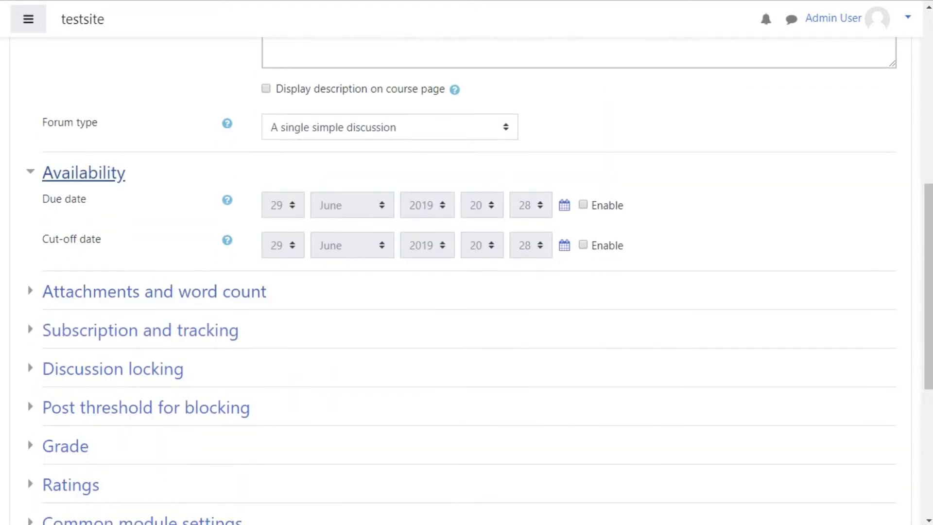
click(83, 173)
click(154, 211)
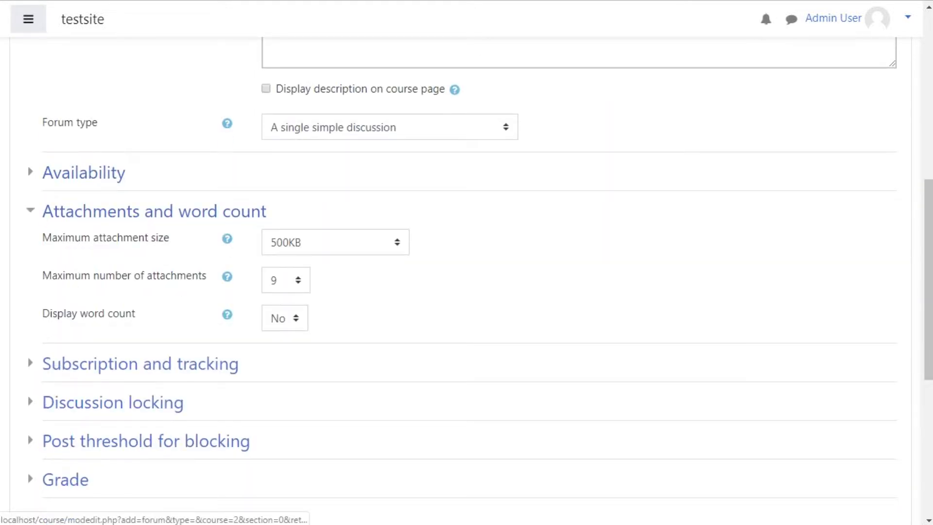
click(335, 242)
click(286, 278)
click(335, 241)
click(329, 264)
click(467, 272)
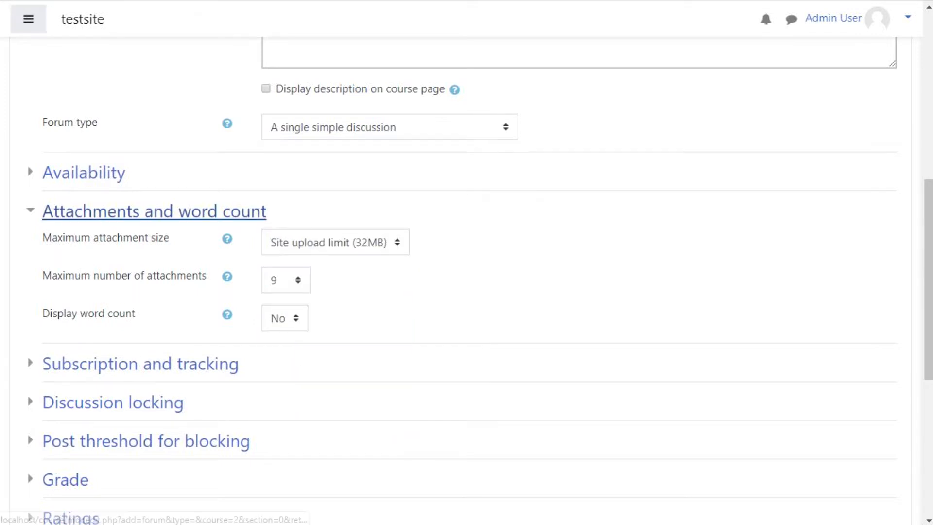
click(154, 211)
- Examine the subscription mode, read tracking and discussion locking options of the forum
click(140, 251)
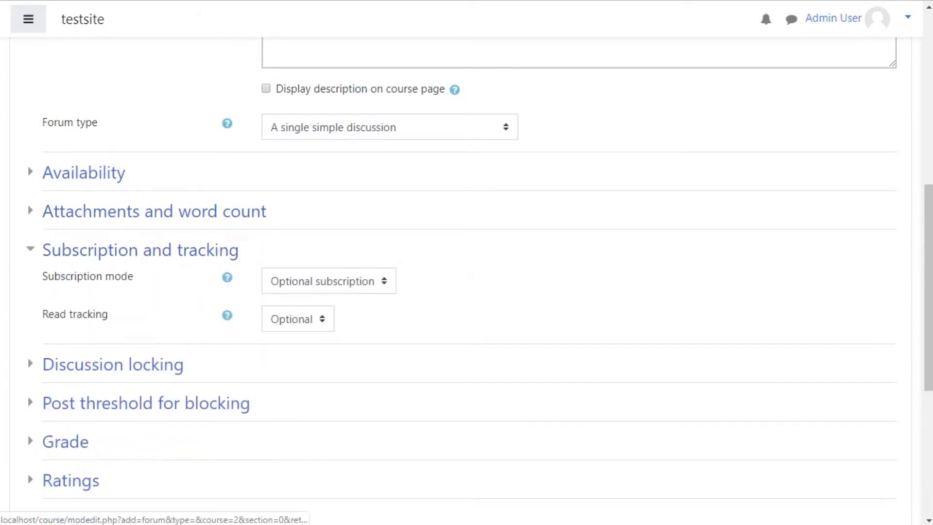
click(227, 277)
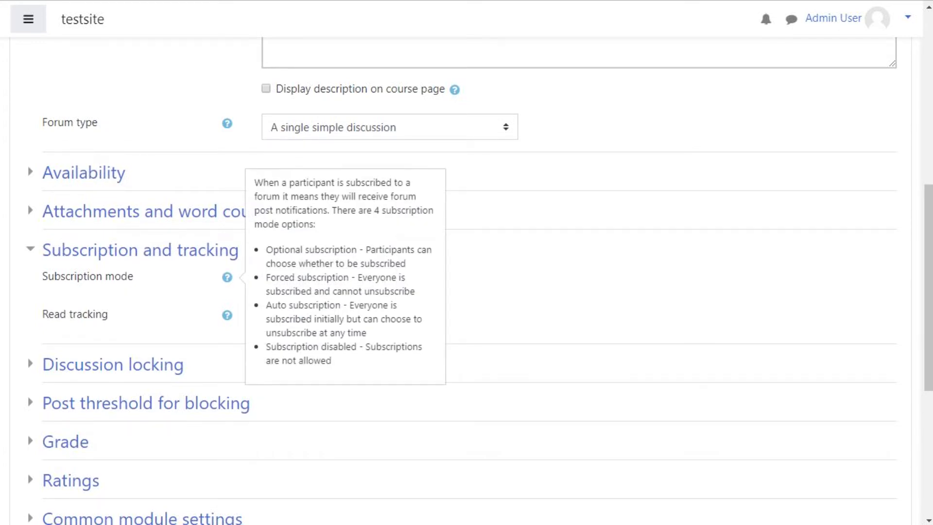
key(Escape)
click(298, 319)
click(418, 319)
click(112, 364)
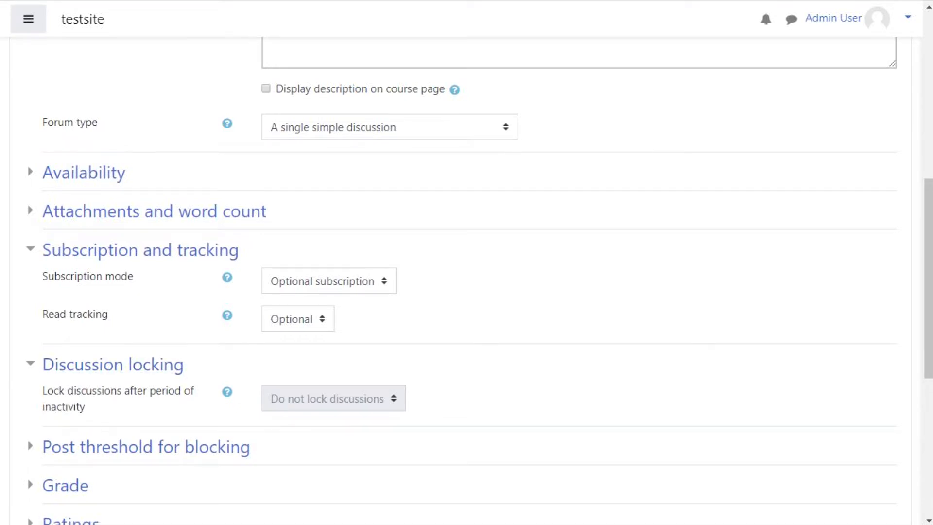
click(112, 364)
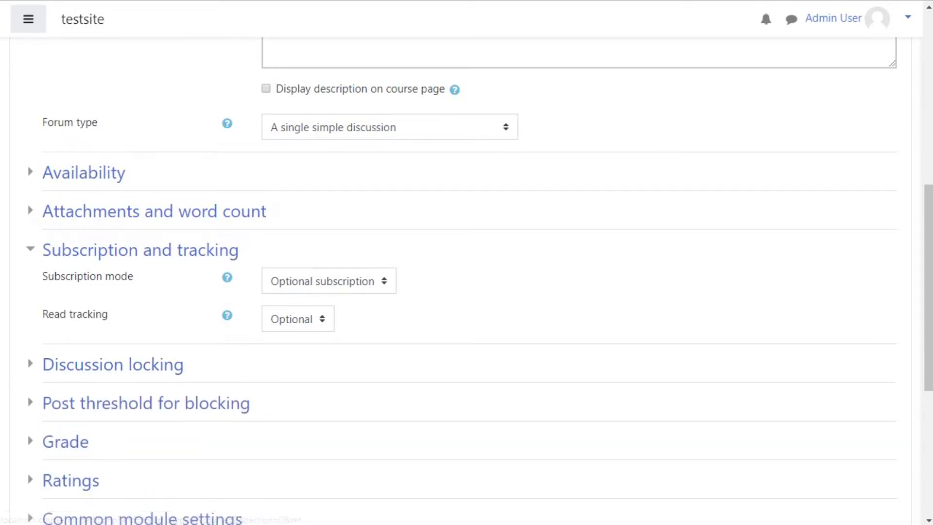
- Examine the forum's grade category choices and the aggregate types available for ratings
scroll(467, 263, down, 5)
click(65, 222)
click(311, 254)
click(466, 252)
click(71, 299)
click(320, 360)
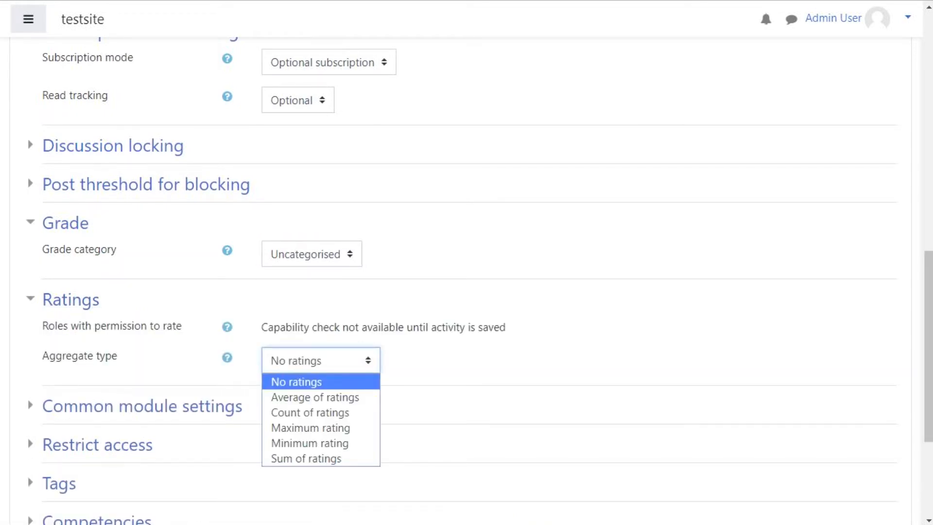
click(535, 369)
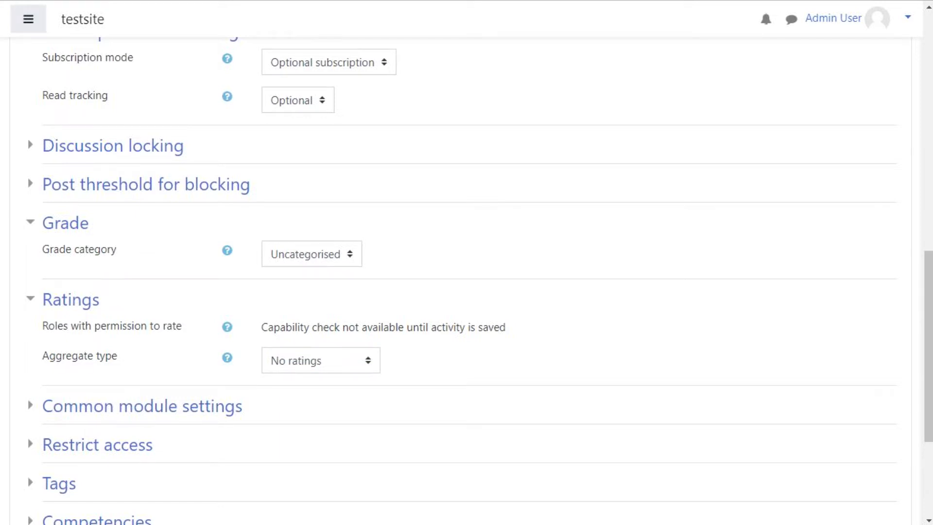
- Save the new forum and display its discussion page
scroll(466, 262, down, 4)
scroll(467, 291, up, 4)
scroll(466, 291, down, 4)
click(465, 360)
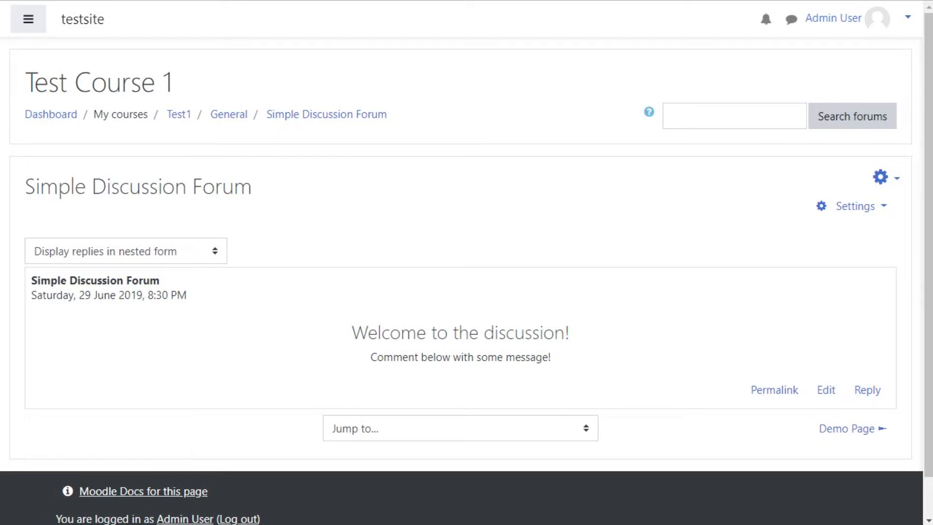
- Reply to the forum's opening post with "Hello! I am responding to your forum!" and submit it
drag(50, 281, 161, 281)
click(291, 224)
click(867, 389)
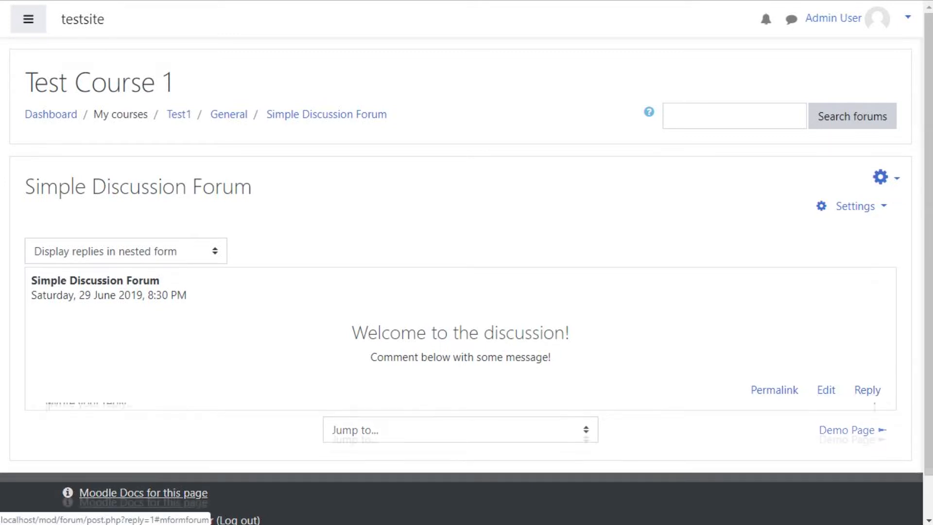
scroll(466, 291, down, 3)
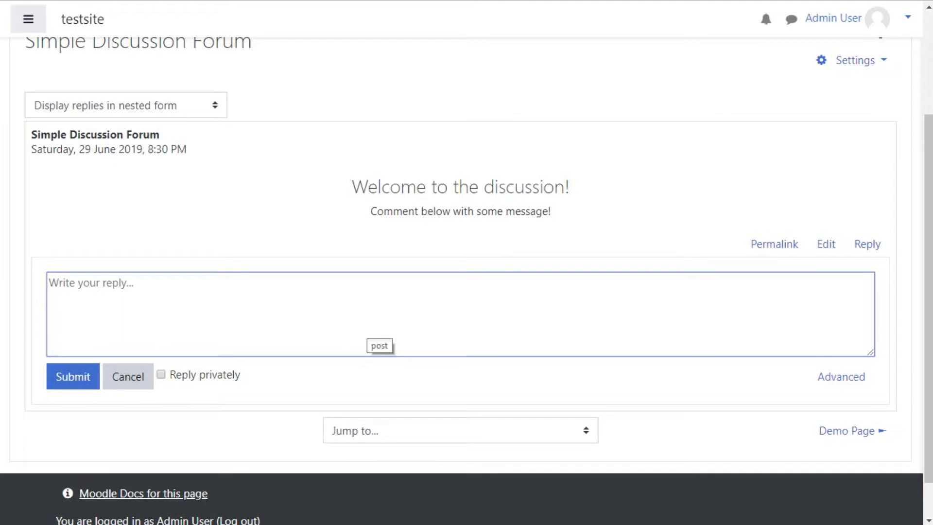
text(Hello!)
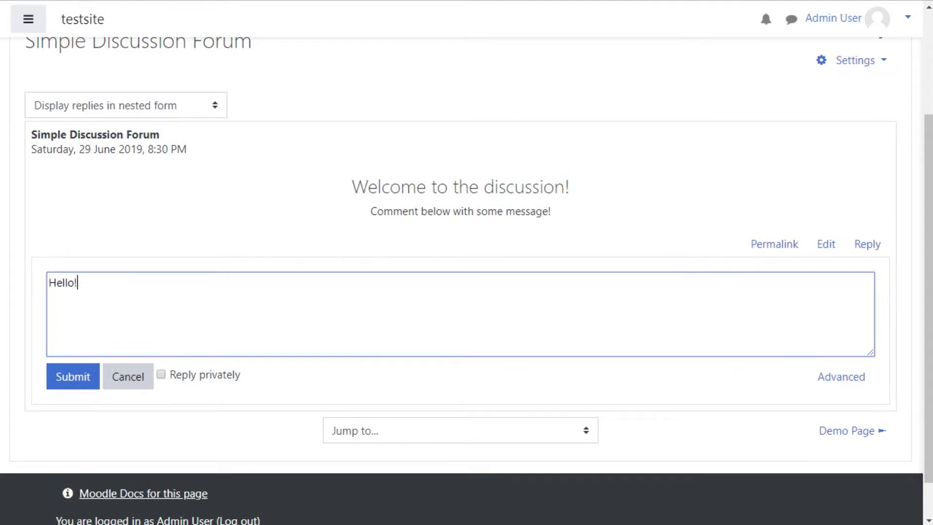
text( I am responding to yo)
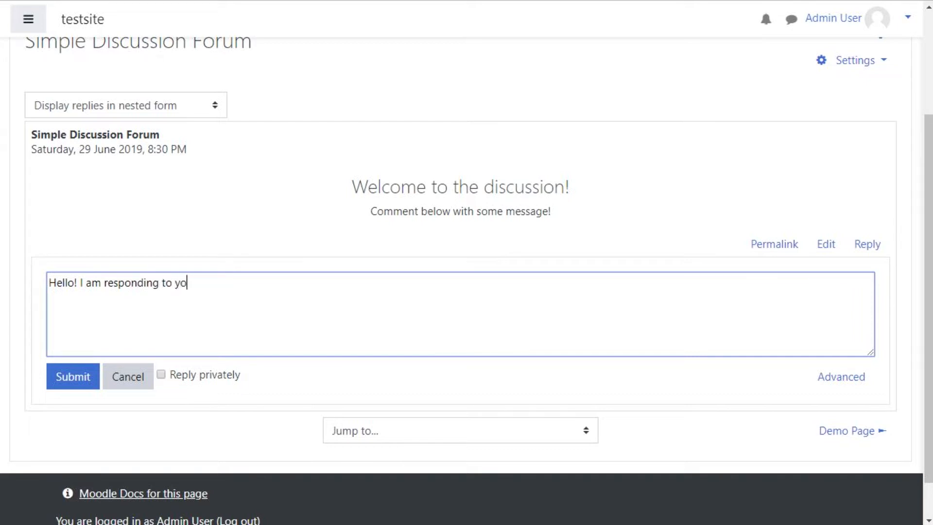
text(ur forum!)
click(73, 376)
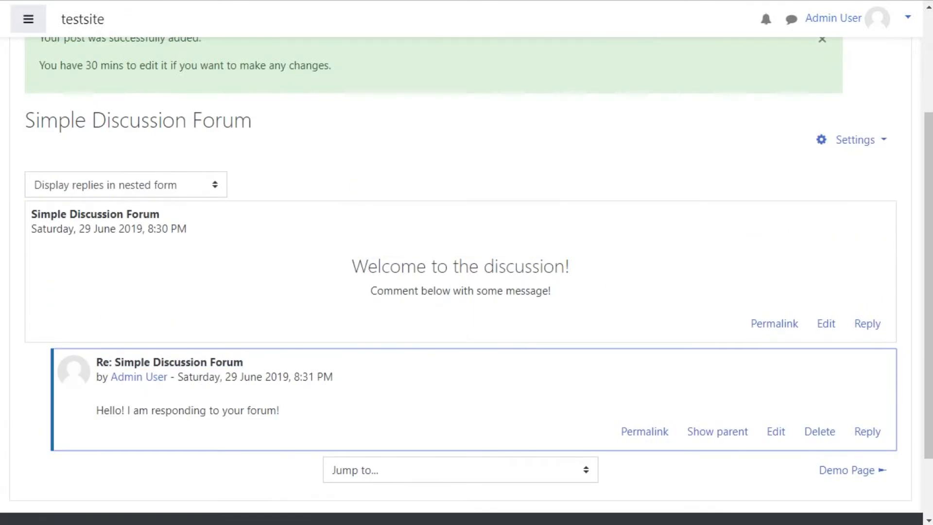
- Log in as the test student through that student's profile in the course participants
scroll(139, 378, up, 3)
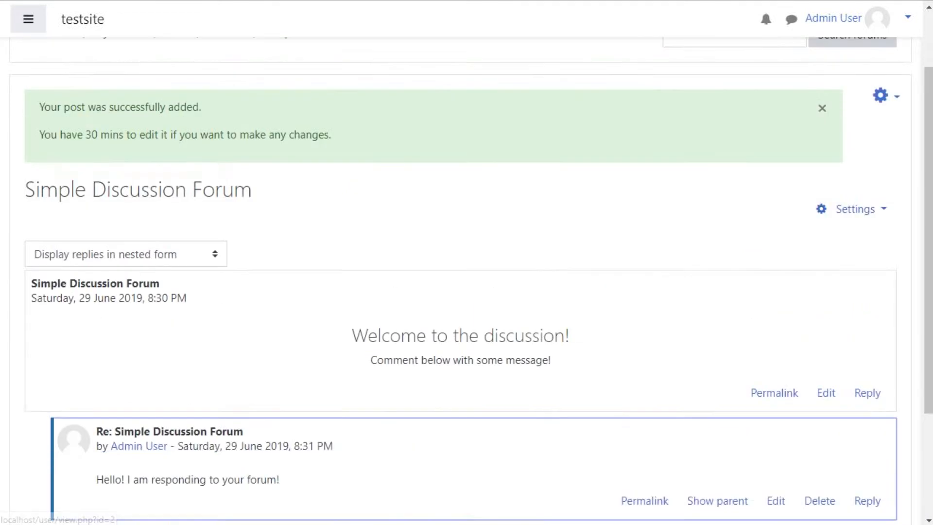
click(29, 19)
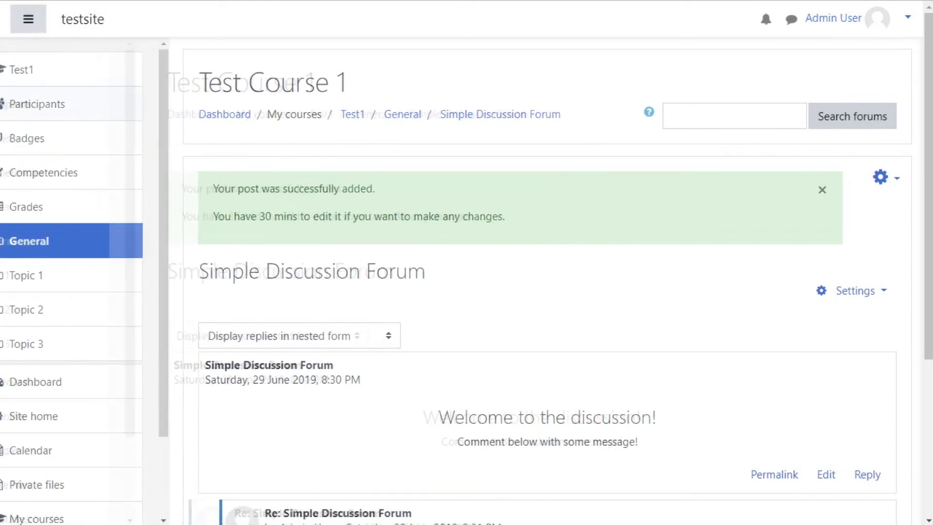
click(73, 103)
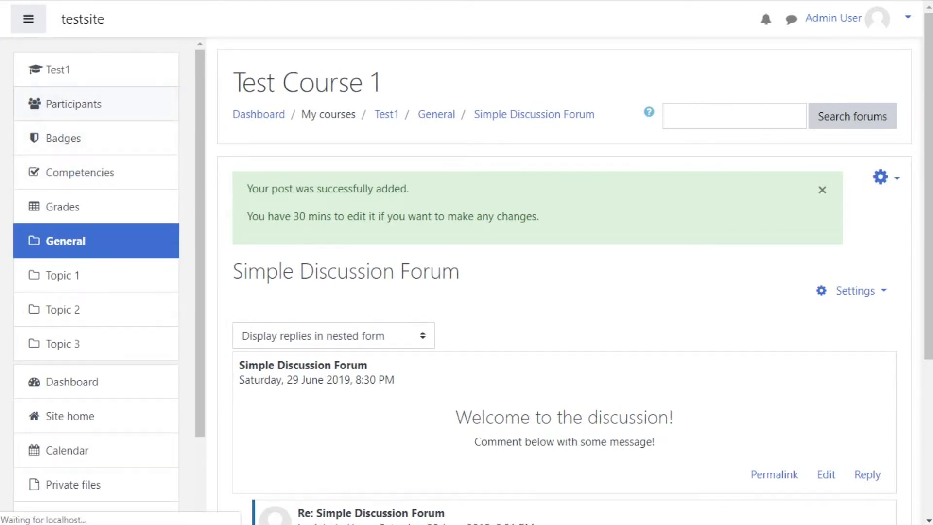
click(333, 465)
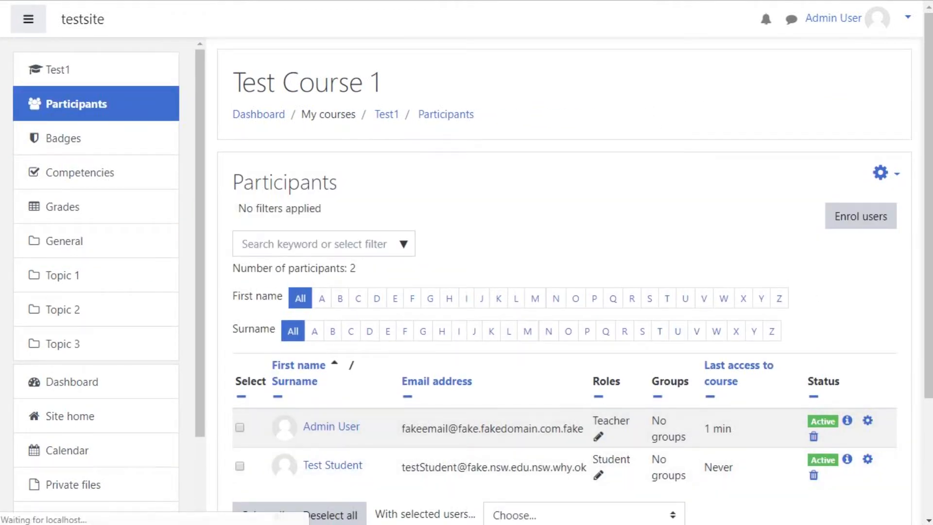
scroll(333, 465, down, 2)
click(608, 298)
click(466, 265)
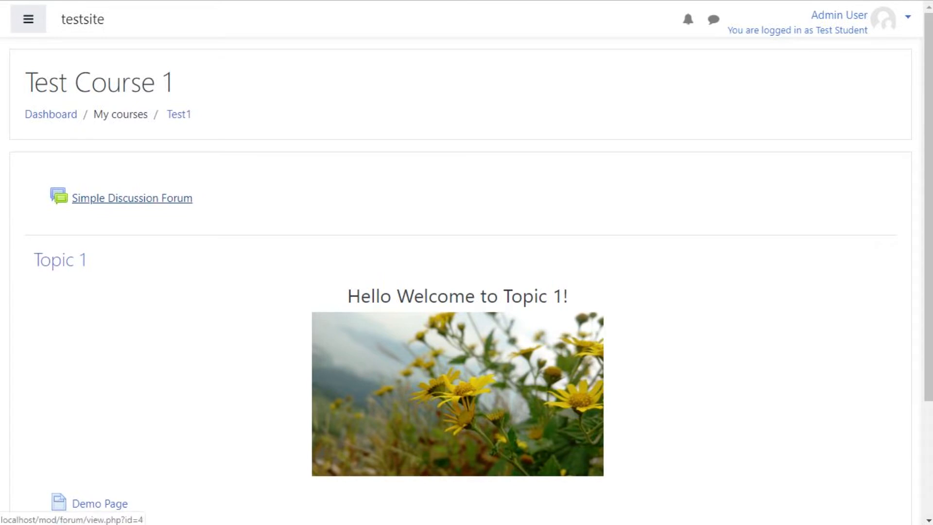
- Open Simple Discussion Forum as the student and answer the administrator's reply with "Hello I'm responding to you!"
click(132, 197)
scroll(132, 198, down, 3)
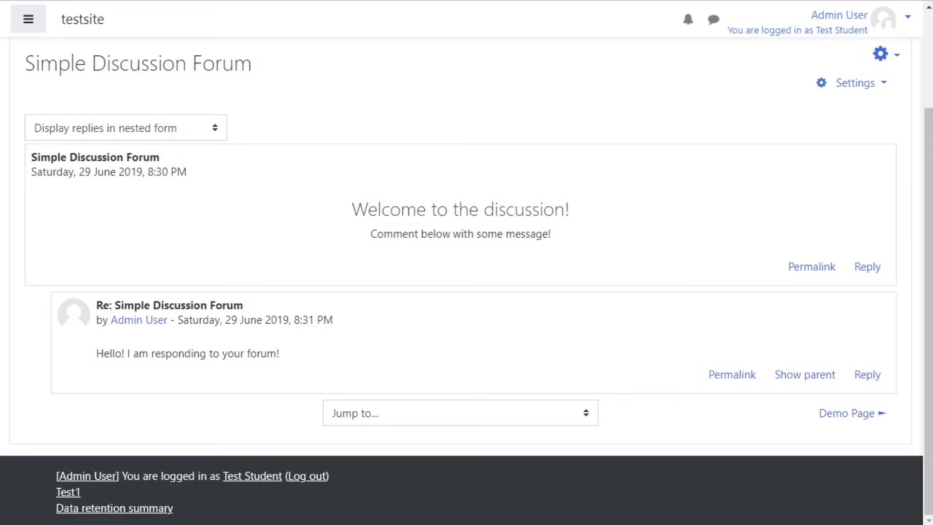
drag(120, 354, 281, 353)
click(287, 354)
click(868, 374)
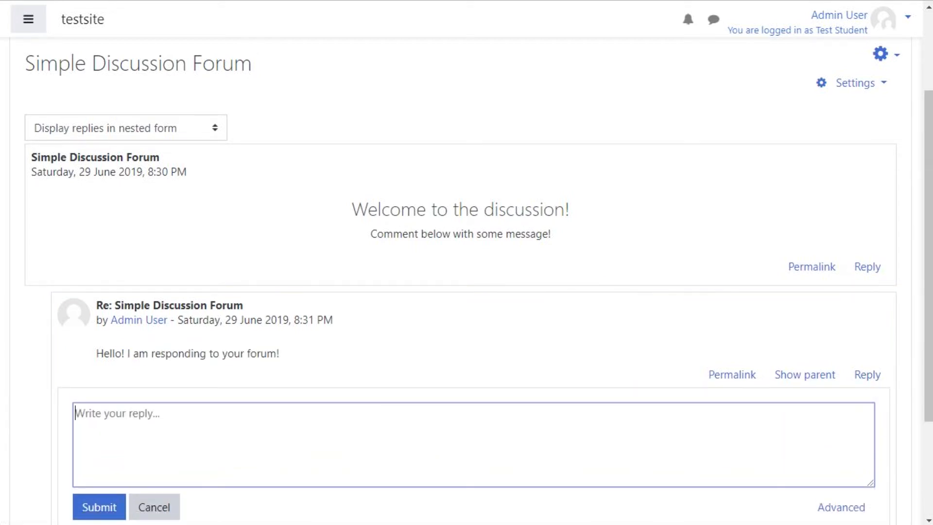
text(Hello I)
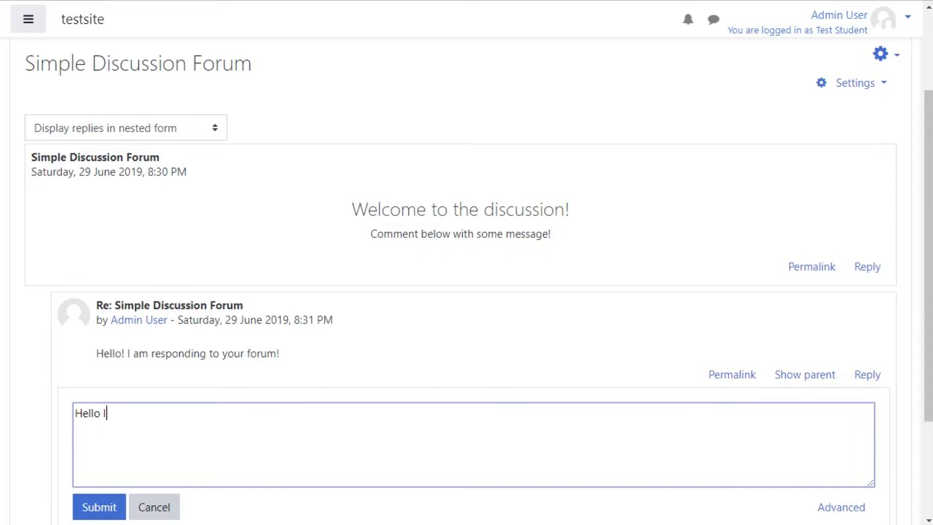
text('m responding to you!)
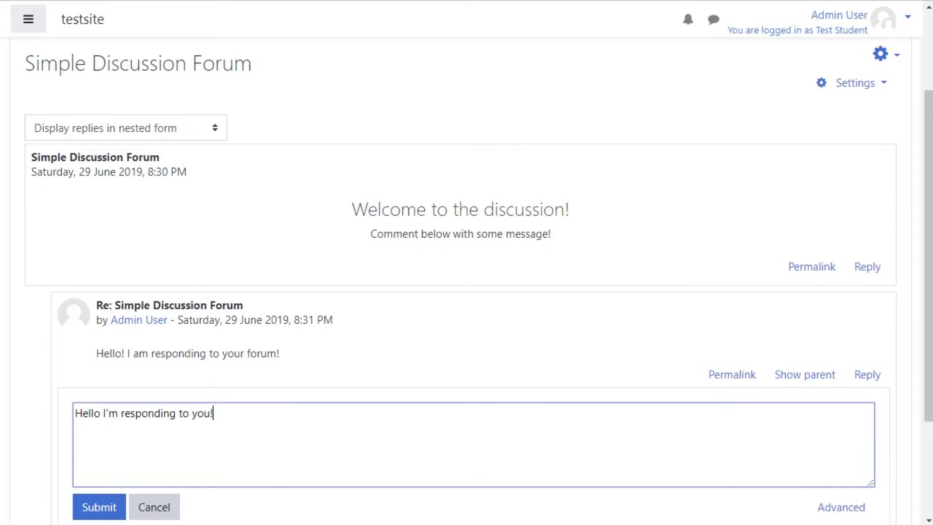
key(Tab)
key(Return)
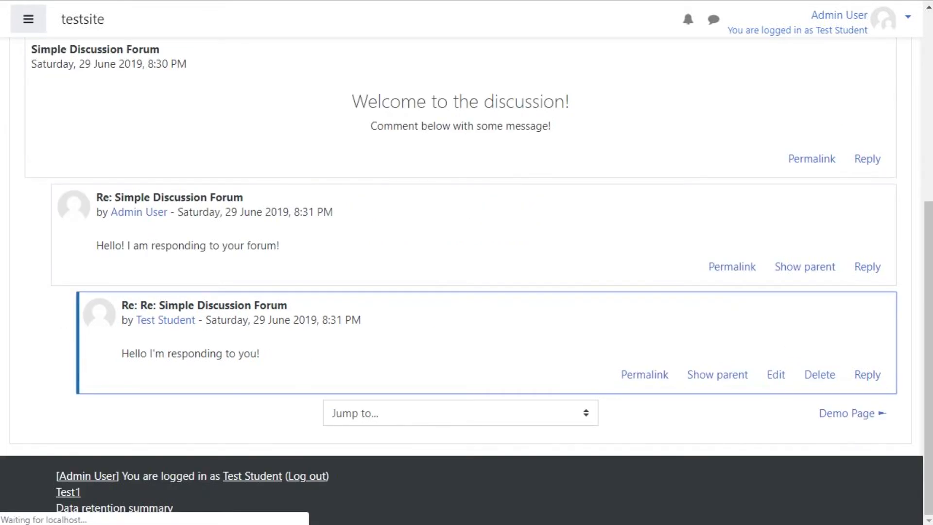
- Post the reply "Hello" directly to the forum's opening post
click(867, 159)
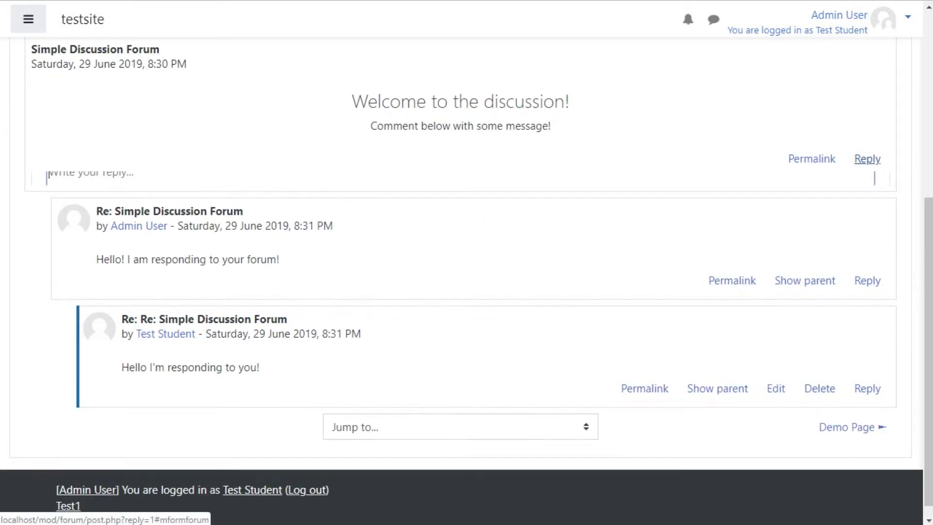
text(Hello)
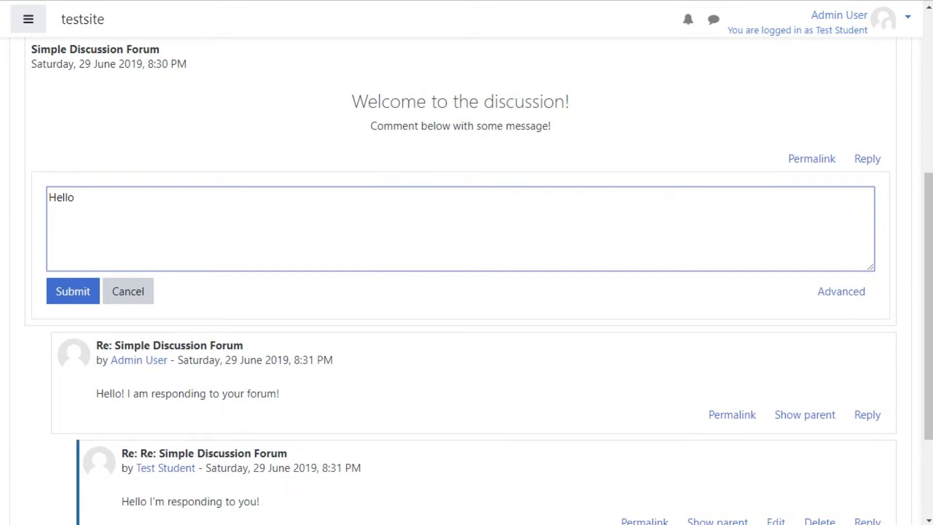
click(73, 275)
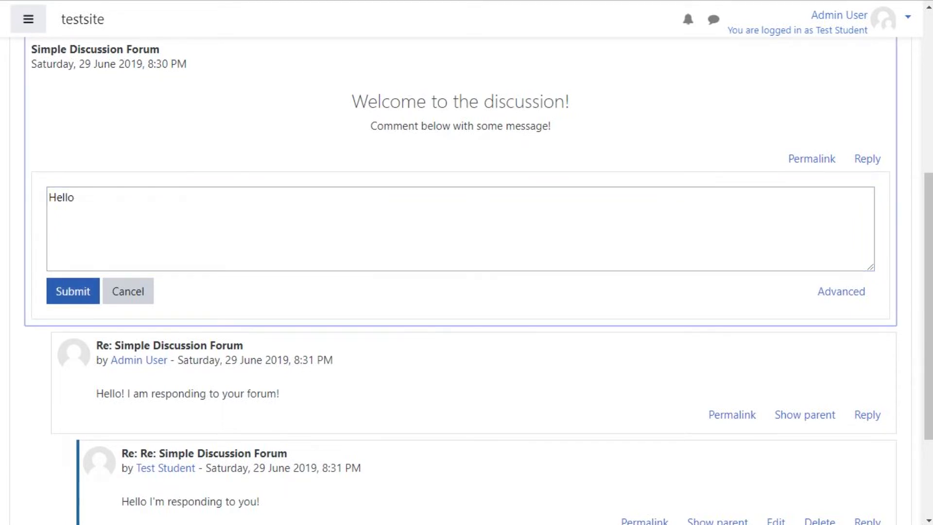
click(73, 291)
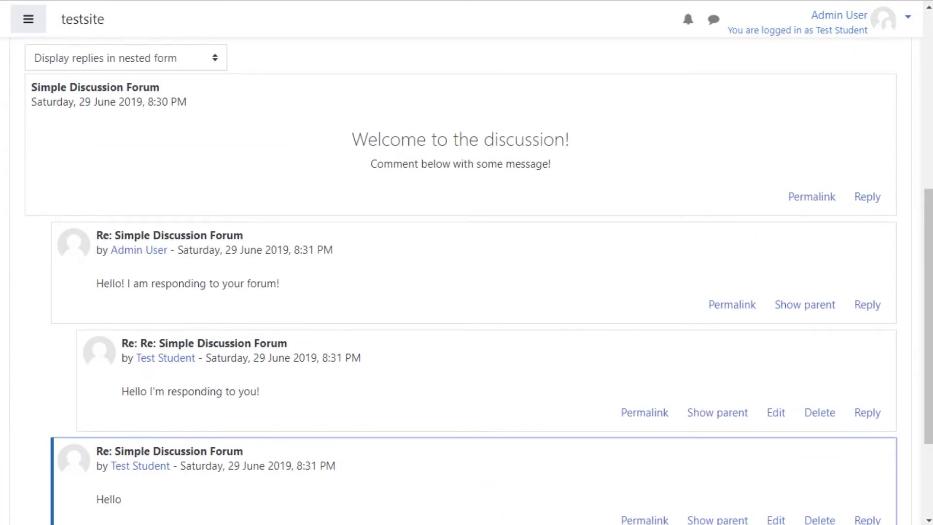
scroll(466, 291, down, 3)
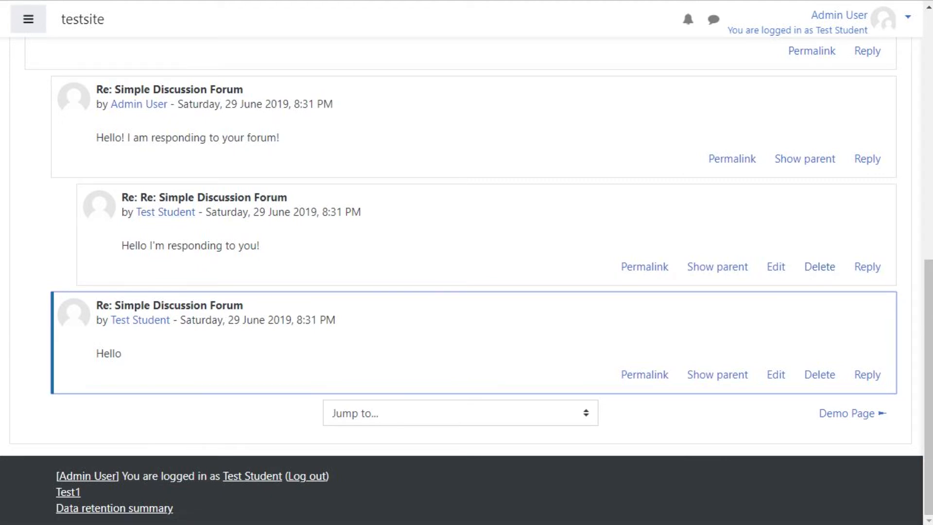
- Return to the Test1 course page and switch from the student session back to the administrator account
scroll(460, 262, up, 10)
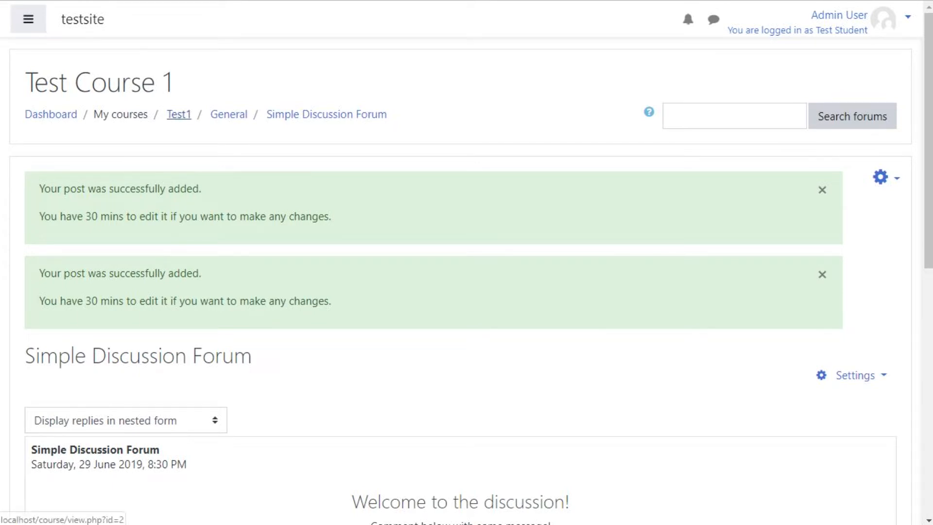
click(179, 115)
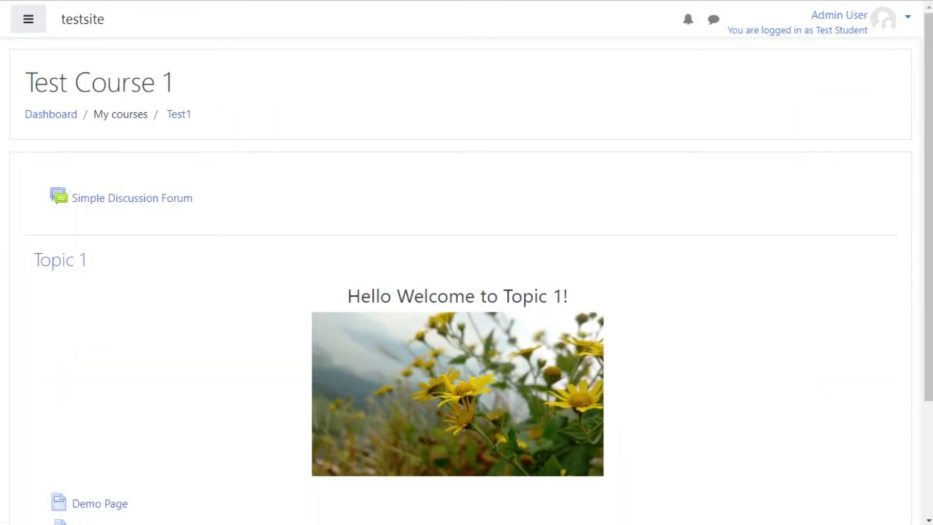
click(29, 19)
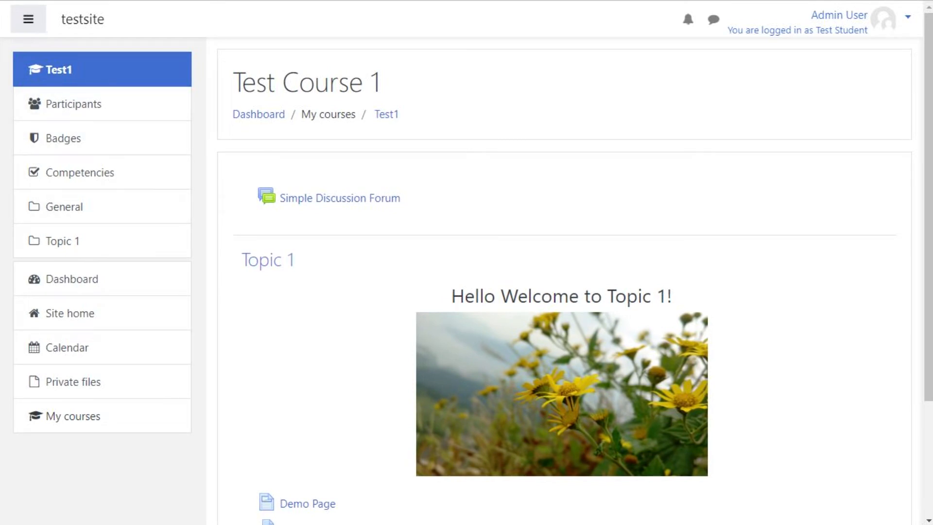
click(839, 15)
click(845, 185)
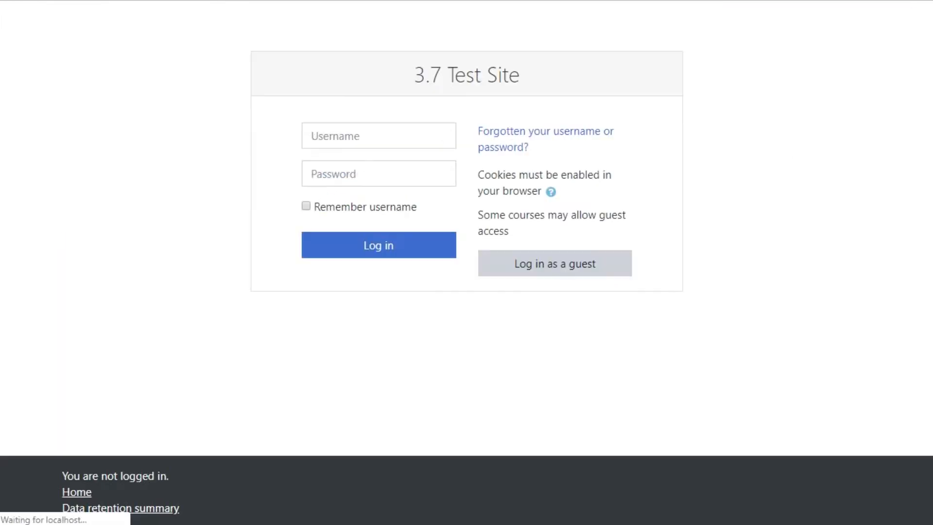
click(378, 245)
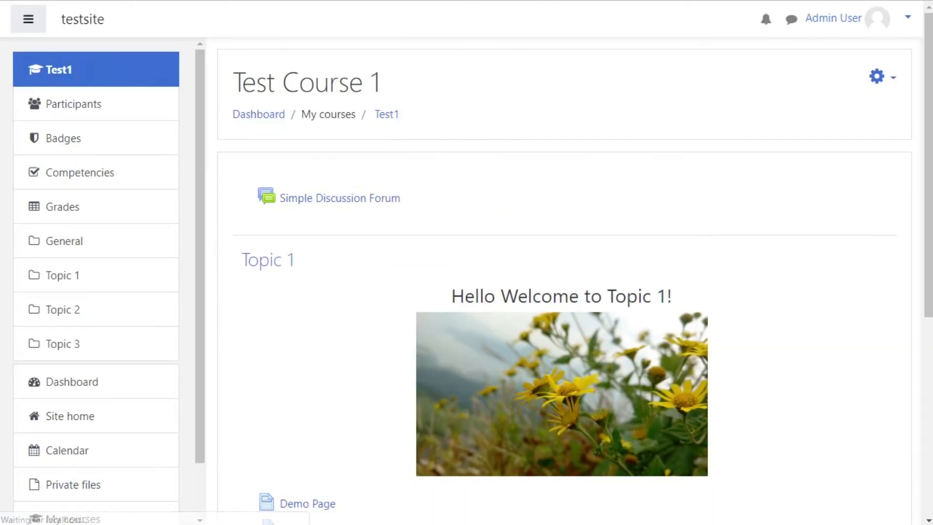
- Set the number of announcements to 5 in the course's appearance settings, then save and display the course
click(877, 77)
click(795, 102)
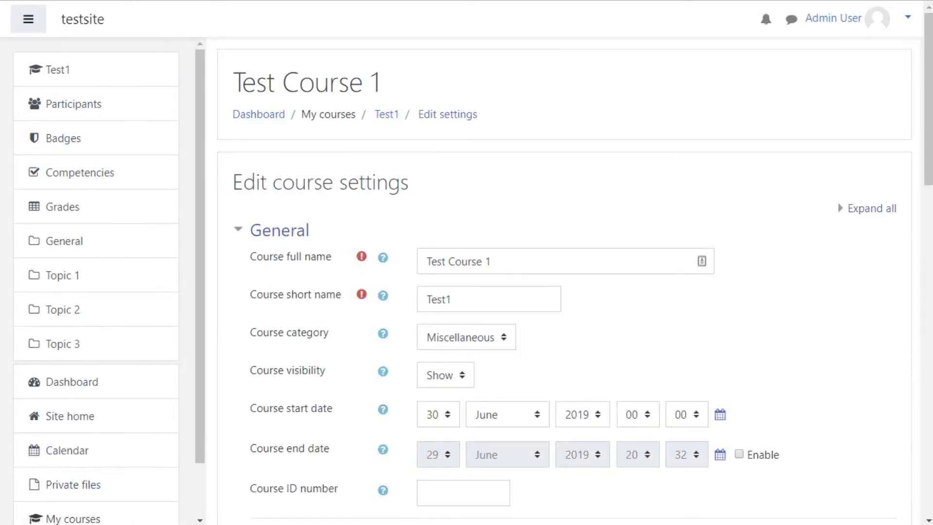
scroll(563, 292, down, 20)
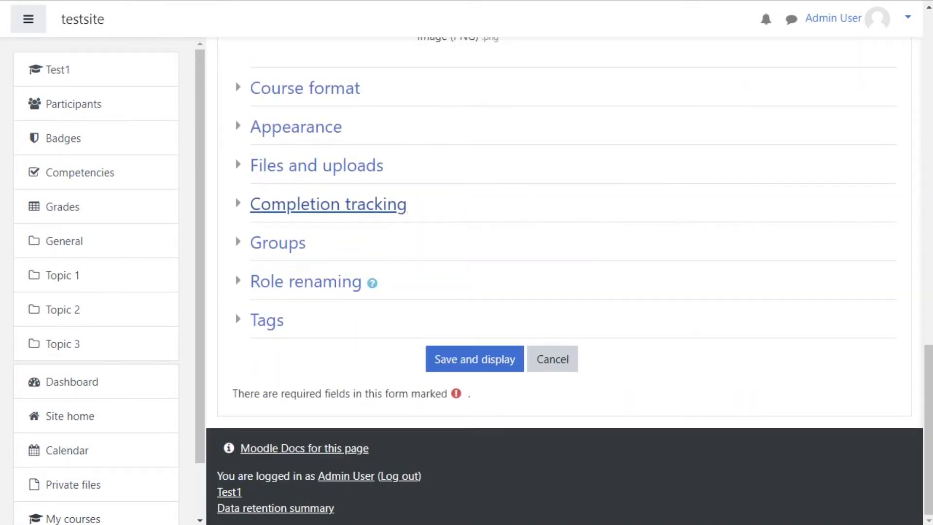
click(296, 127)
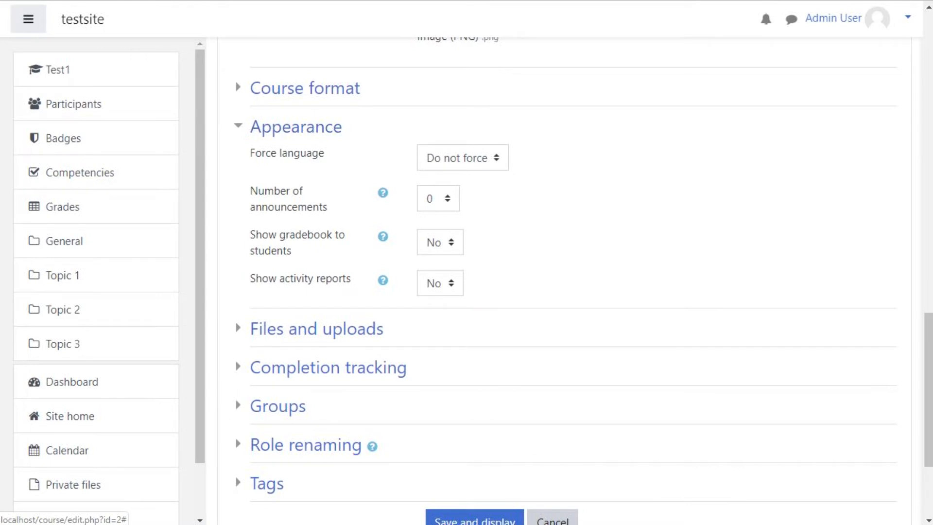
drag(275, 190, 326, 208)
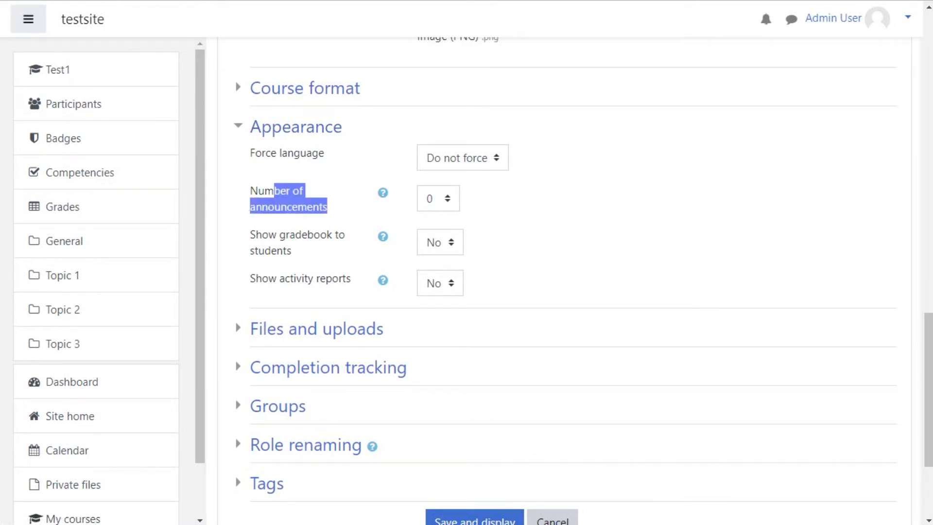
click(438, 198)
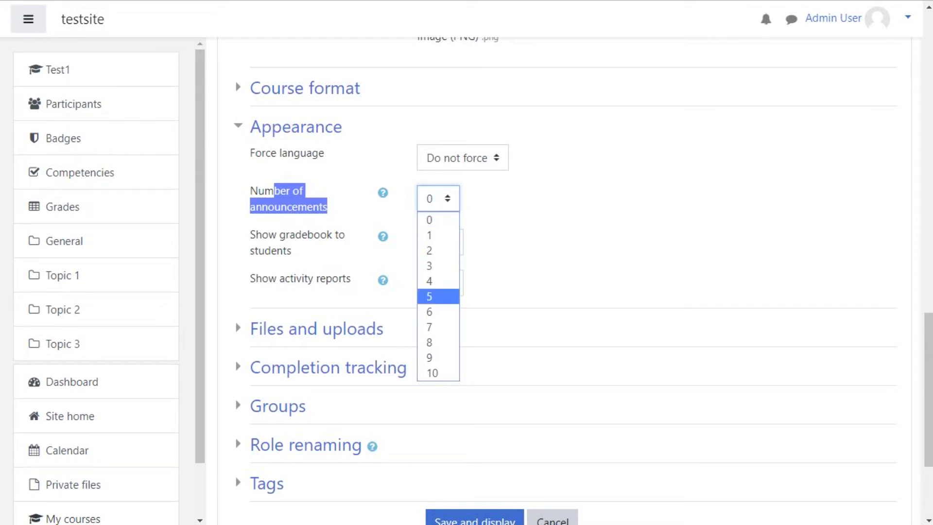
click(438, 296)
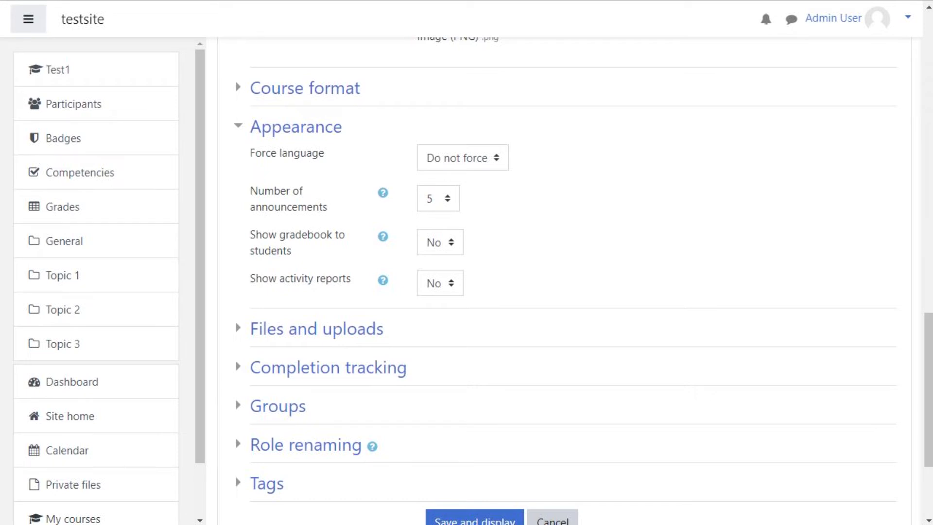
scroll(564, 281, down, 3)
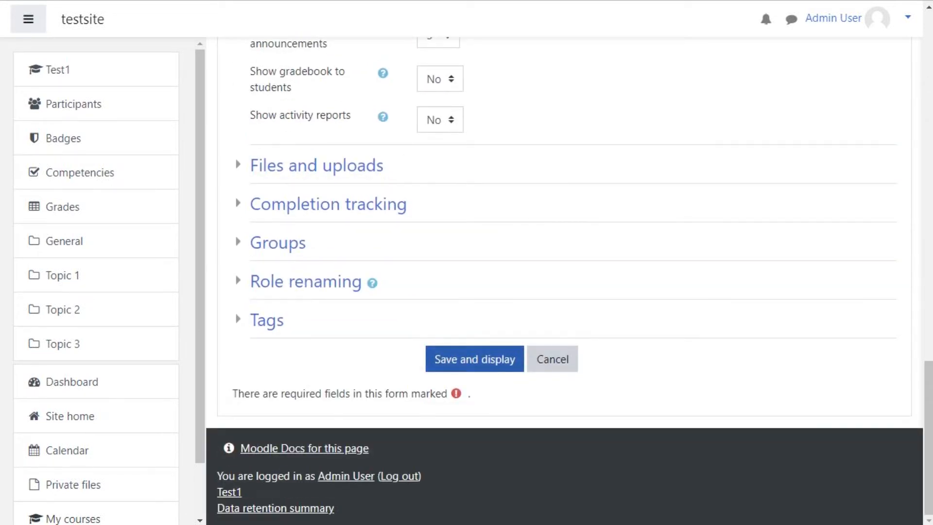
click(474, 359)
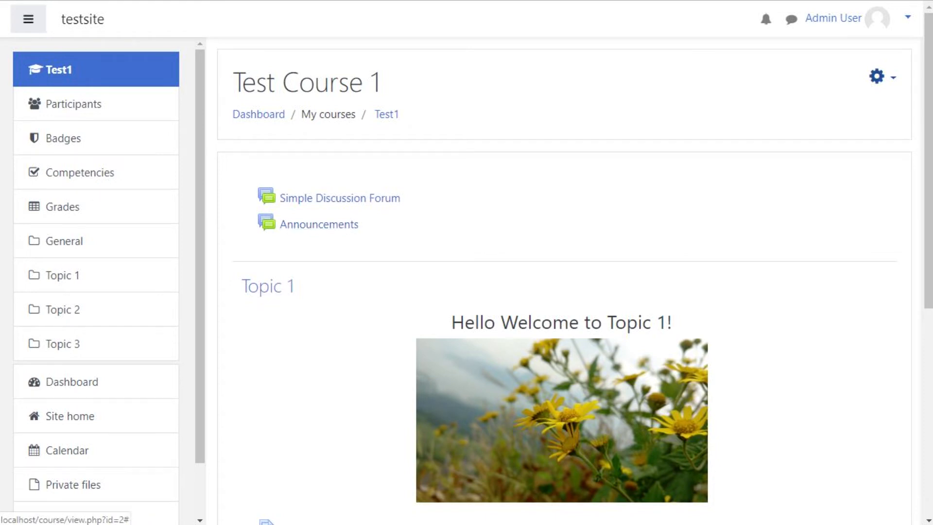
- Open the Announcements forum from the course page
click(28, 19)
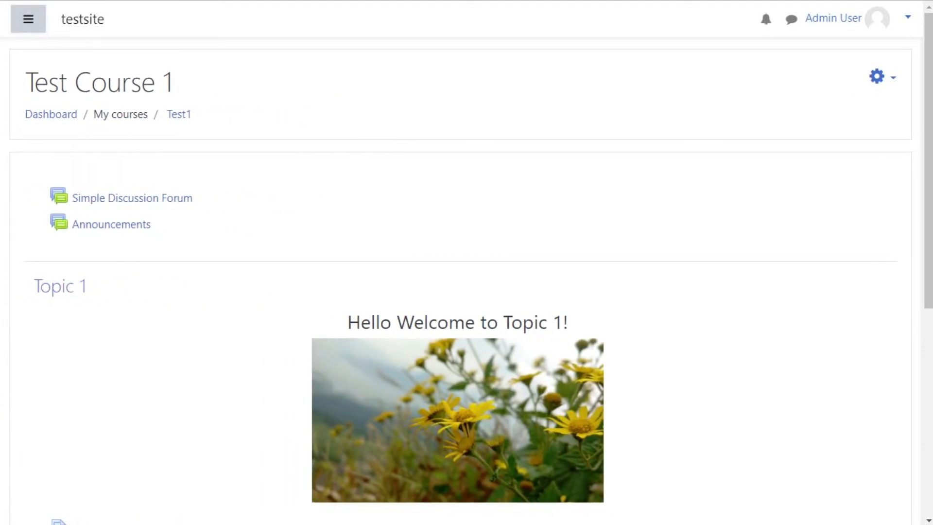
click(111, 224)
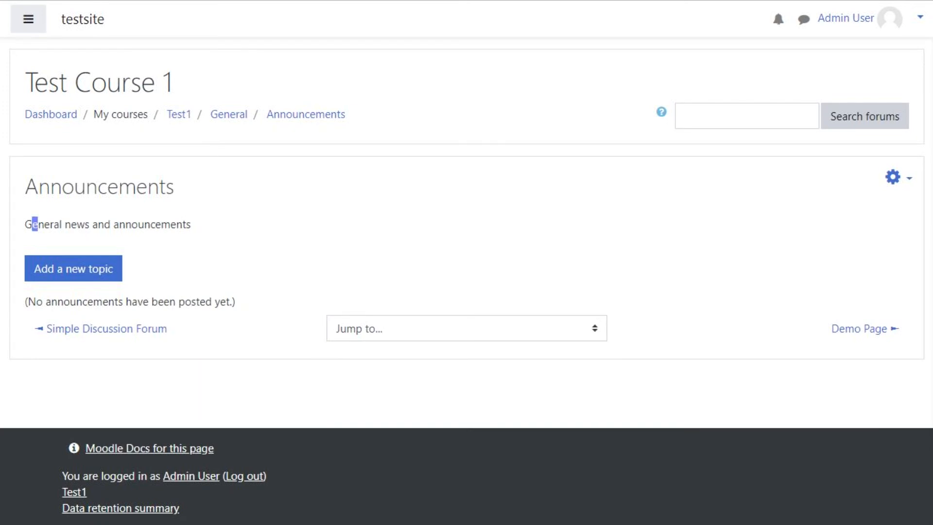
- Draft a new announcement with the subject "Welcome!" and the message "Welcome to the course!"
drag(31, 224, 191, 224)
click(73, 269)
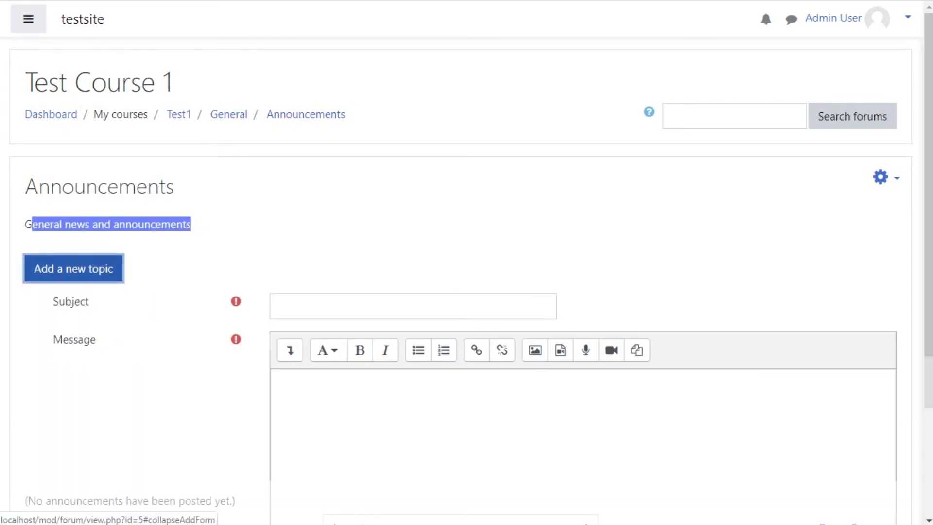
text(Welcome!)
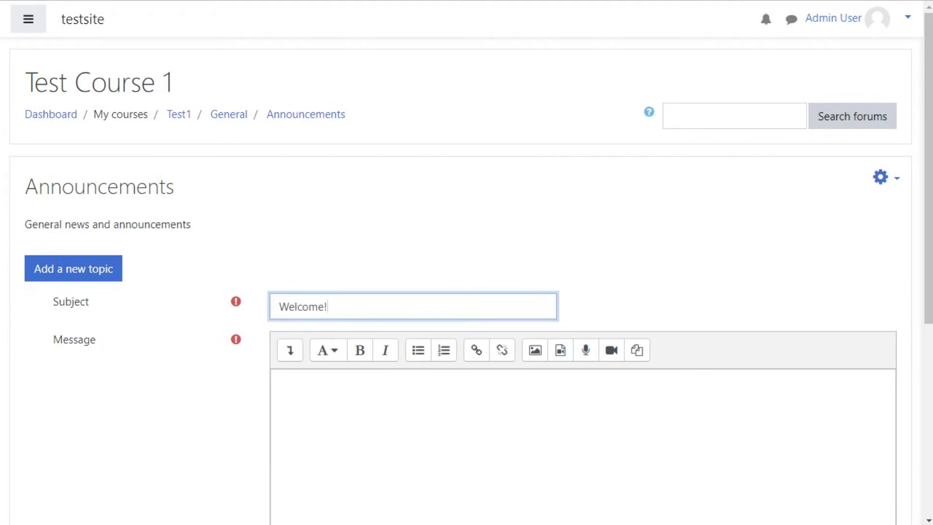
click(280, 382)
text(Welcome to the course!)
scroll(467, 280, down, 7)
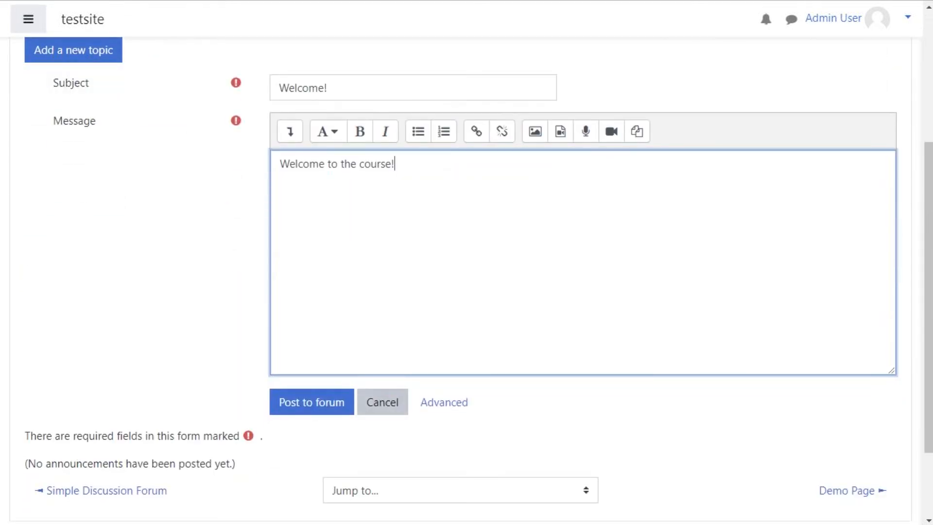
- Examine the announcement's advanced posting options, including attachment, pinning, notification and display period settings
click(444, 297)
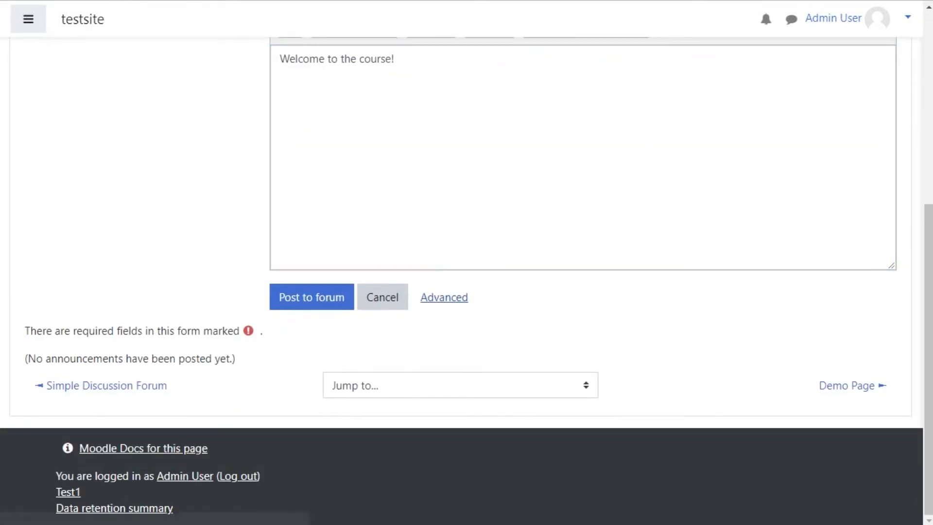
scroll(467, 280, down, 9)
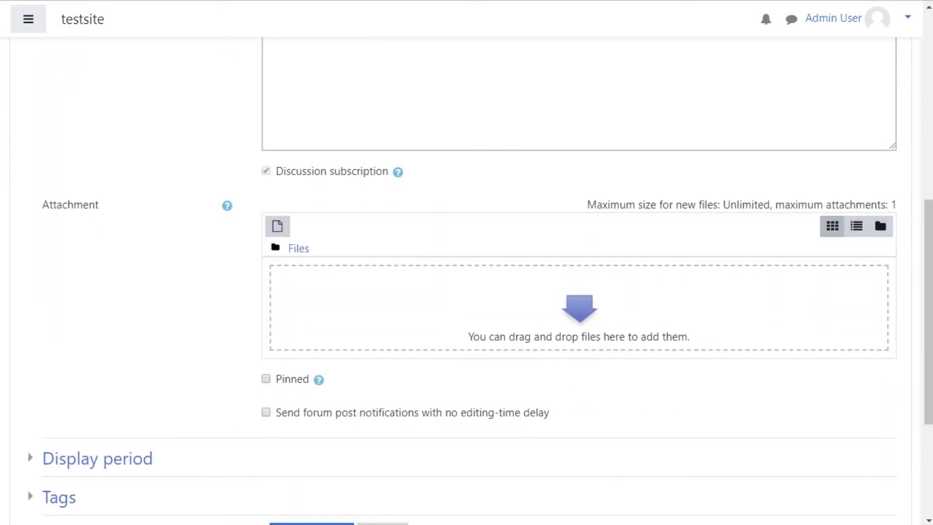
scroll(466, 280, down, 2)
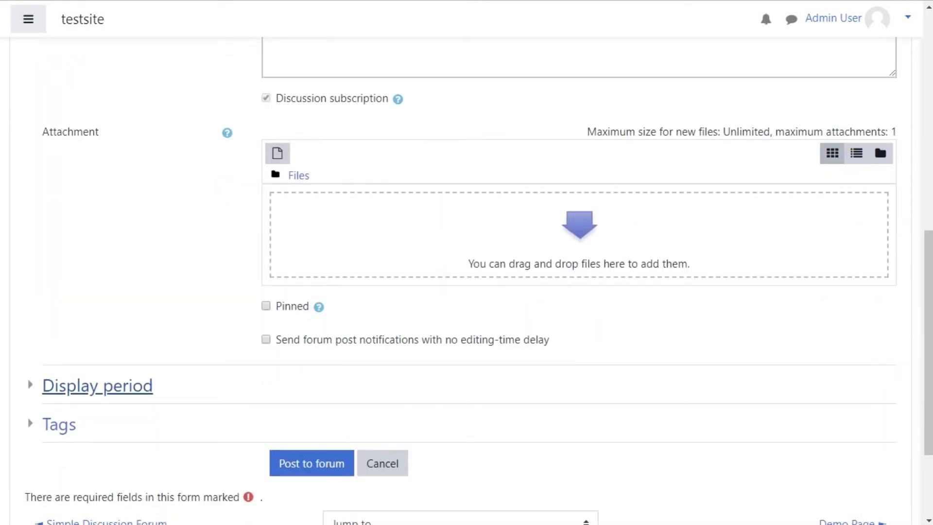
click(97, 386)
scroll(97, 385, down, 2)
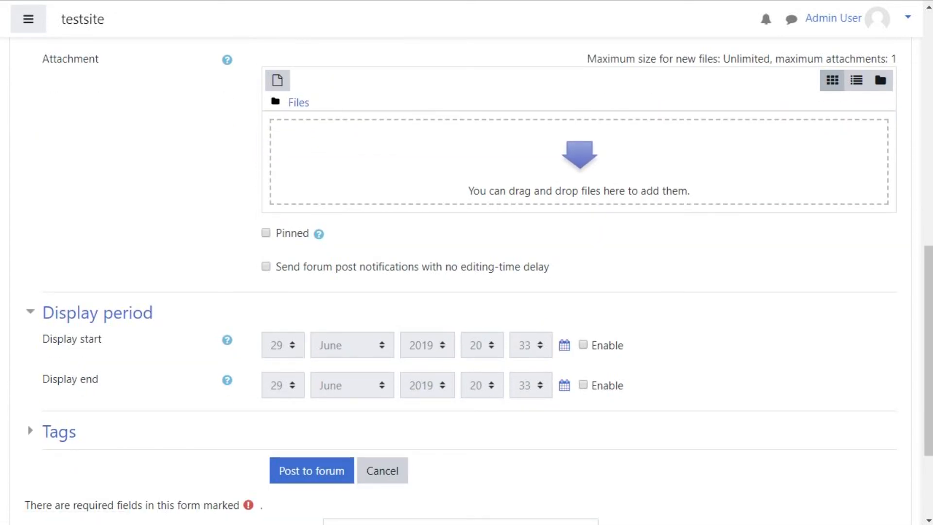
scroll(467, 292, up, 3)
scroll(466, 292, up, 3)
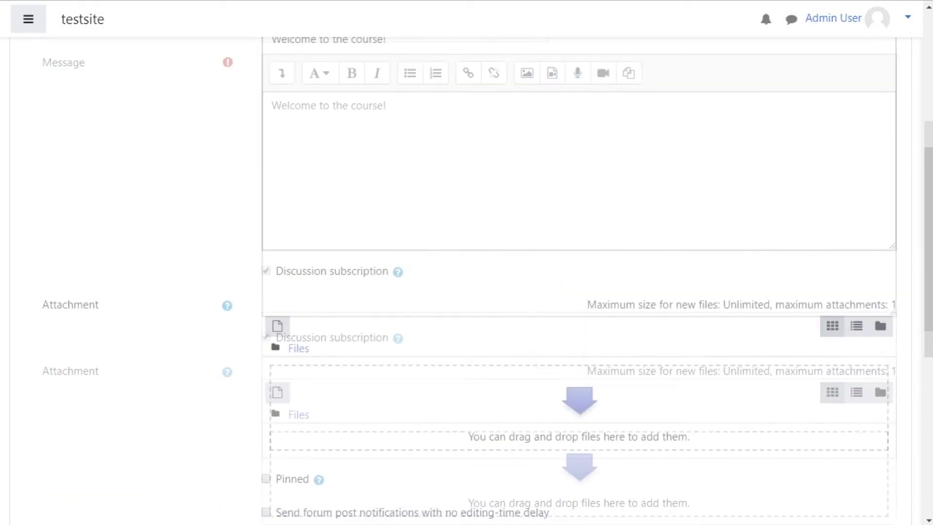
scroll(466, 292, down, 2)
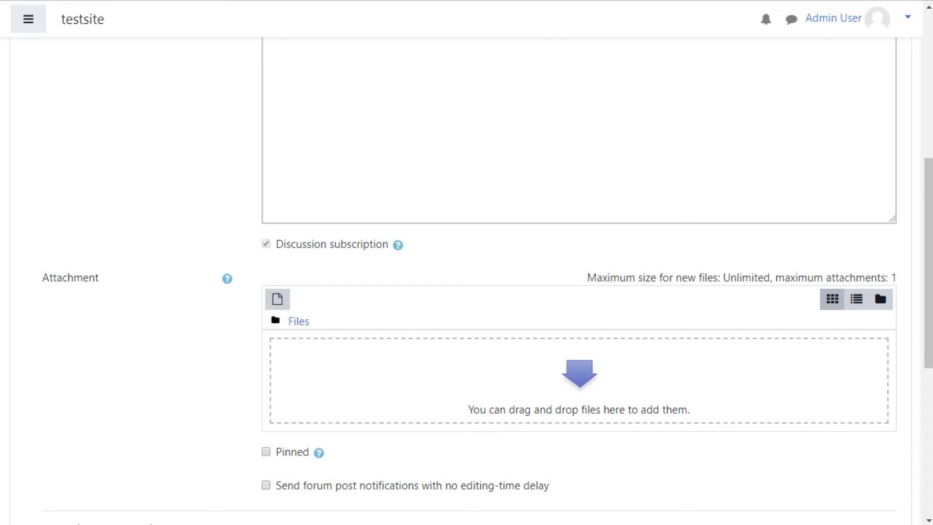
scroll(466, 292, up, 3)
scroll(466, 291, down, 8)
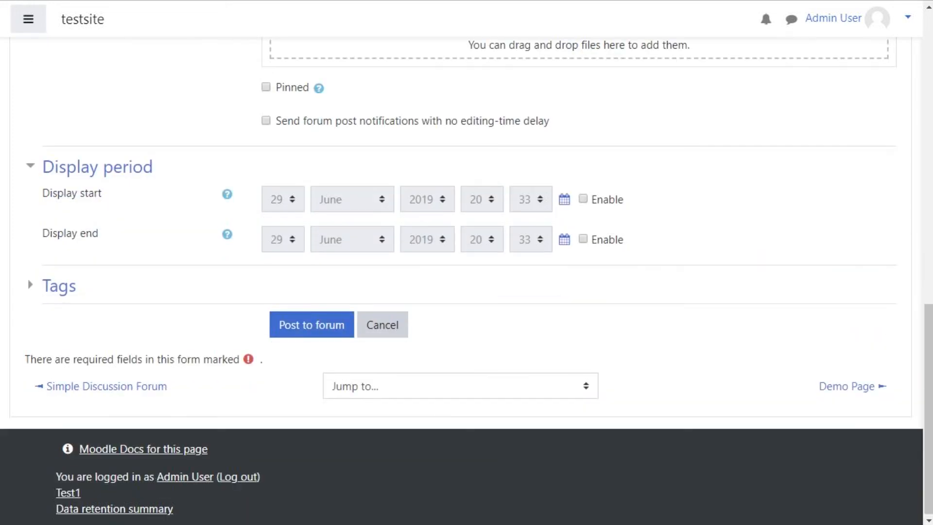
- Post the announcement to the forum and check the actions available for the Welcome! discussion
click(312, 325)
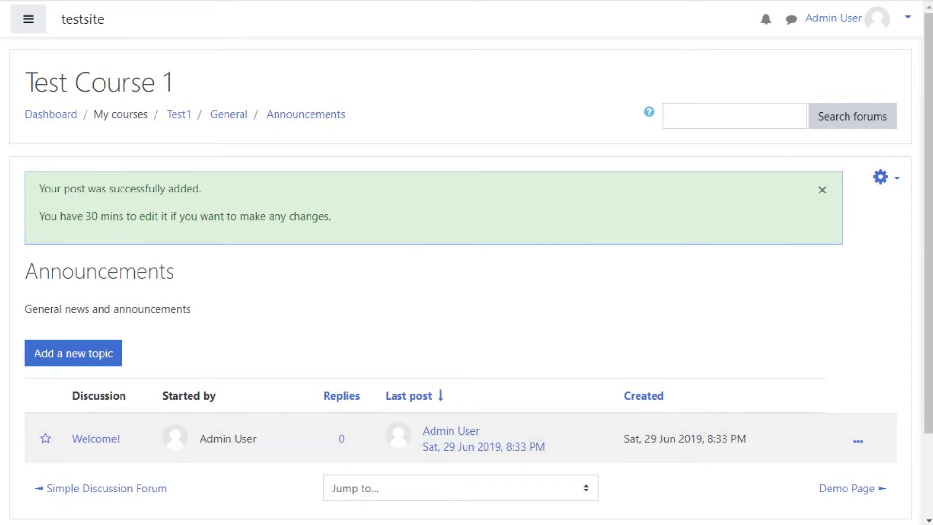
click(858, 441)
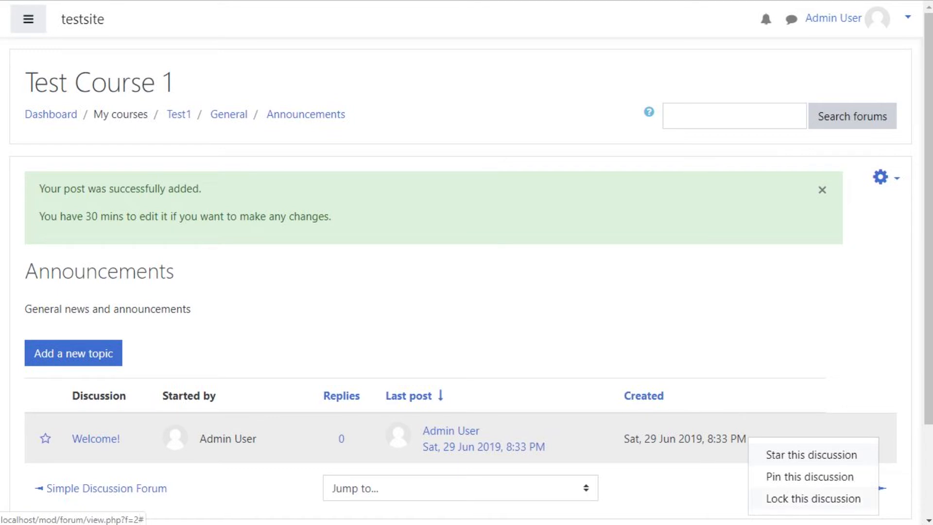
key(Escape)
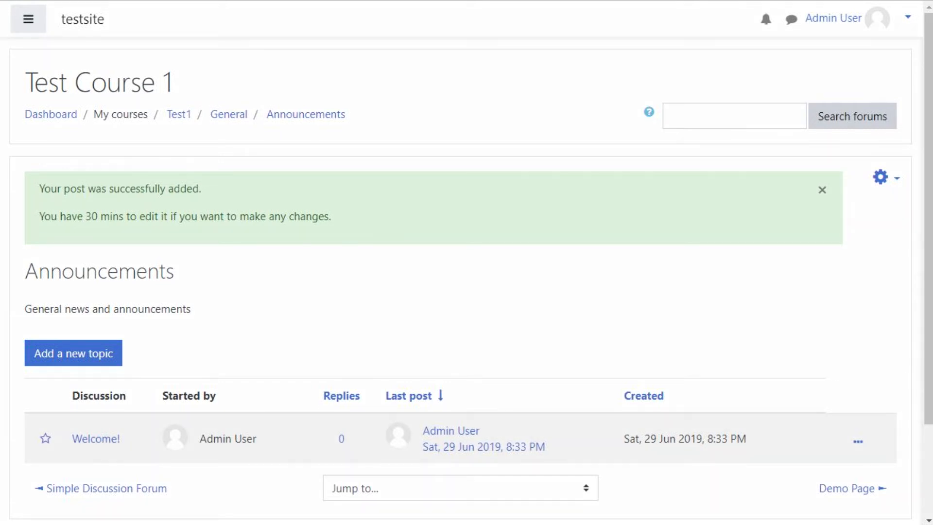
- Log in as the test student from the course participants and view the Announcements forum
click(28, 19)
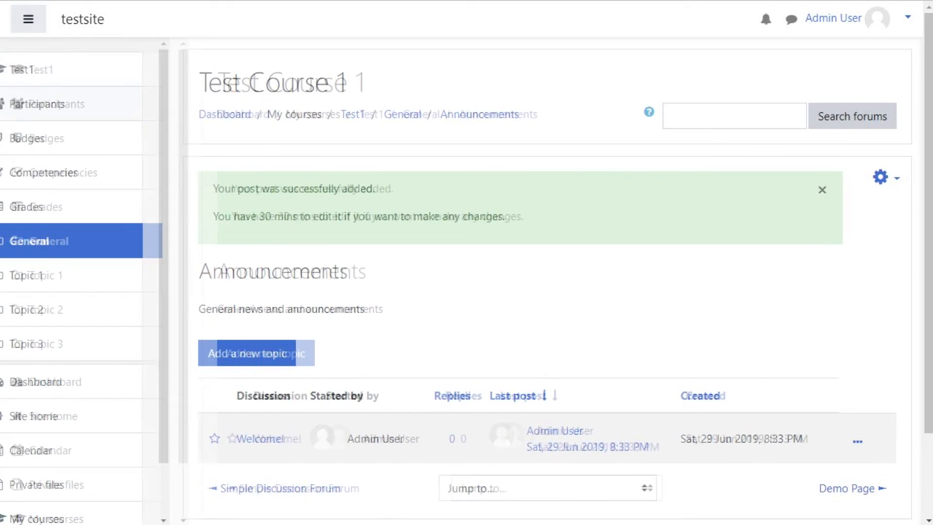
click(74, 104)
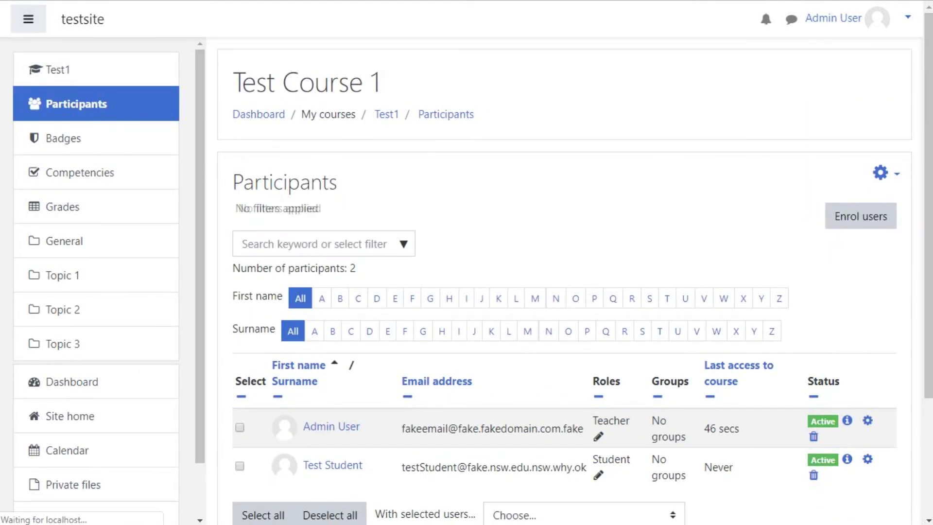
click(311, 464)
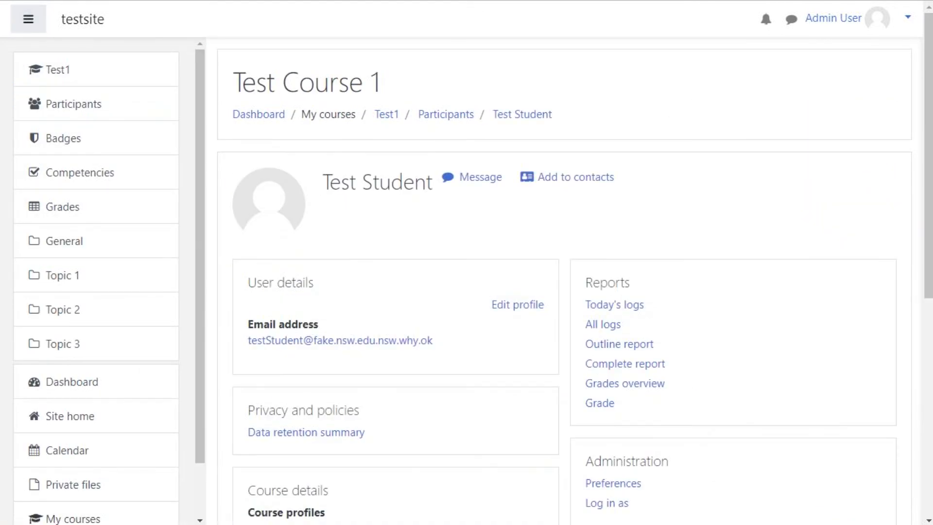
click(606, 503)
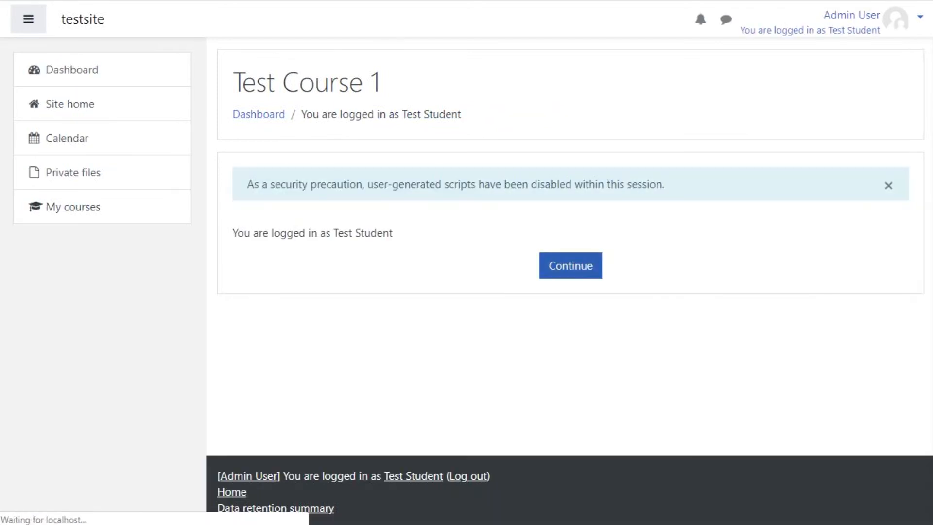
click(568, 265)
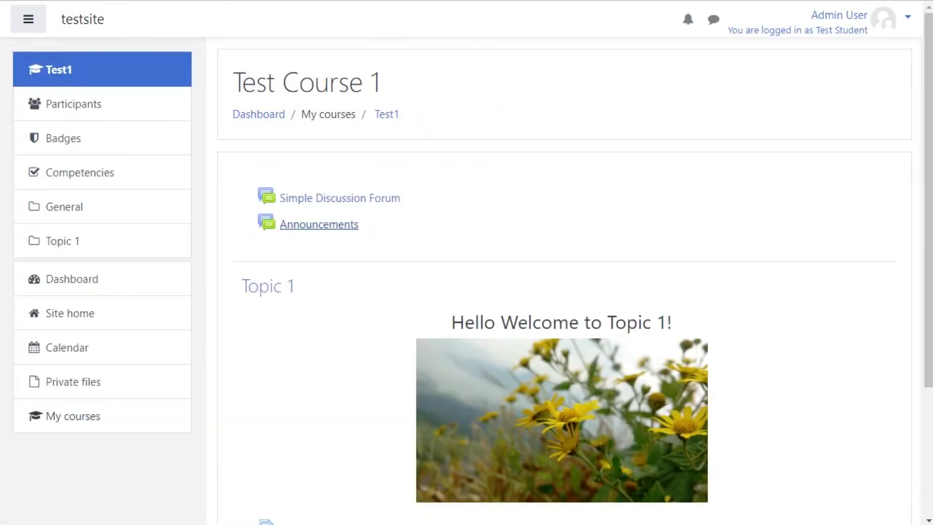
click(319, 224)
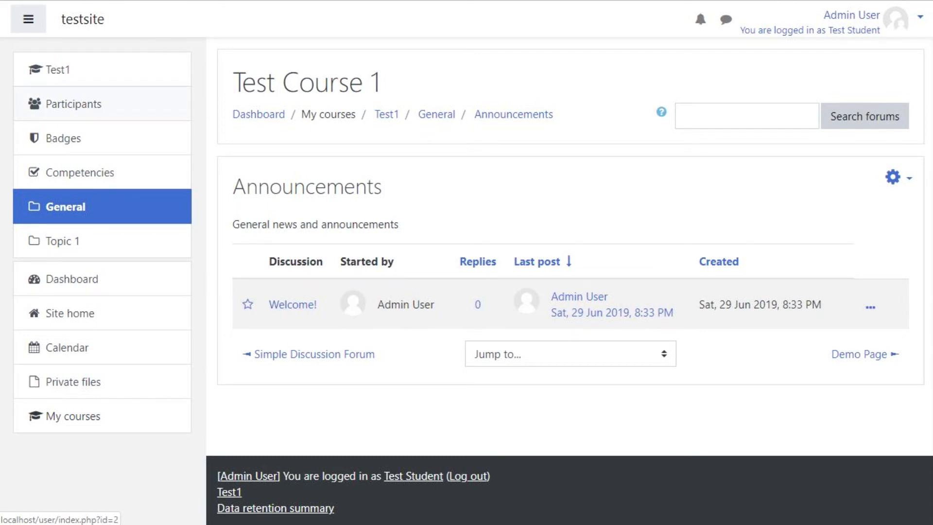
click(28, 19)
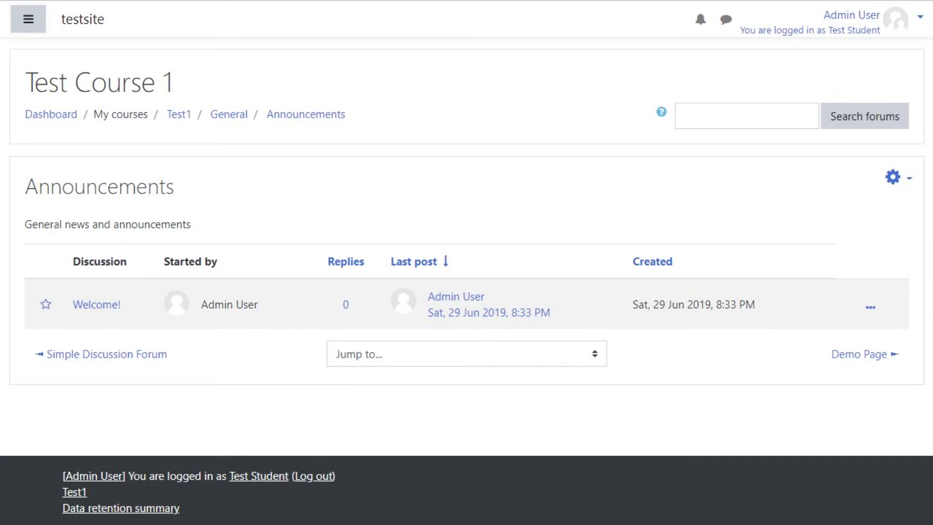
- End the student session and return to the course as administrator
click(896, 18)
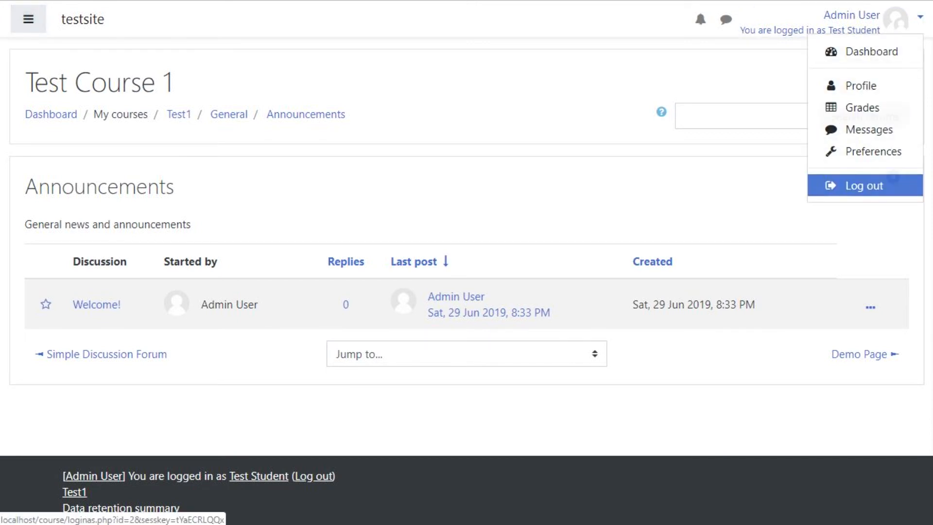
click(864, 185)
click(378, 245)
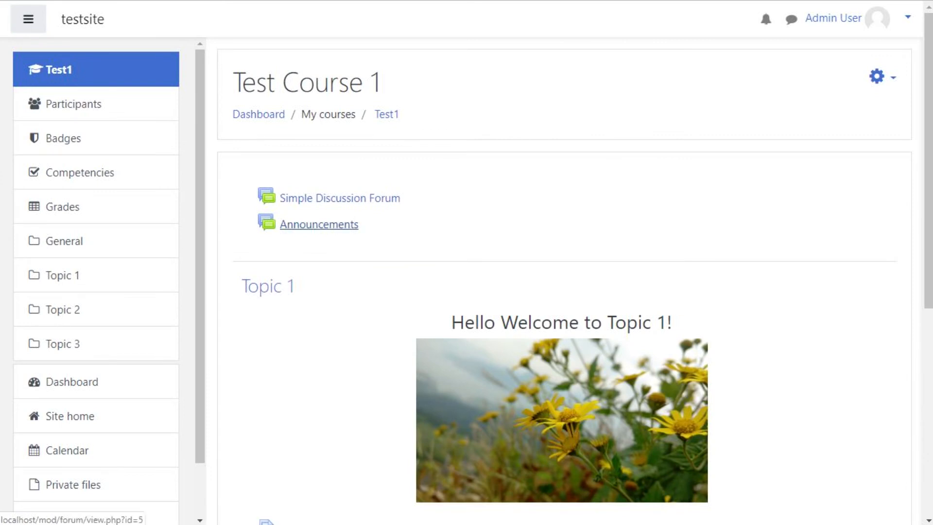
- Turn on course editing and add a new Forum activity to the course's General section
click(881, 77)
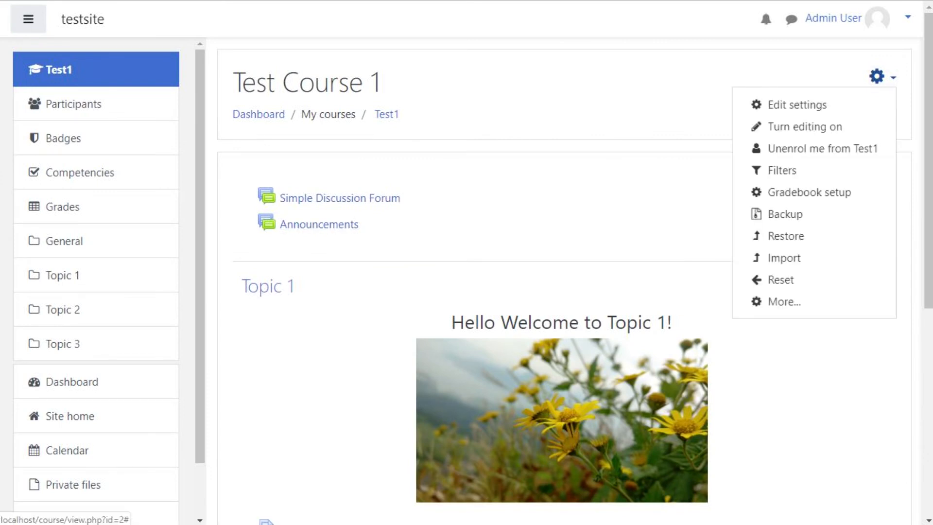
click(804, 126)
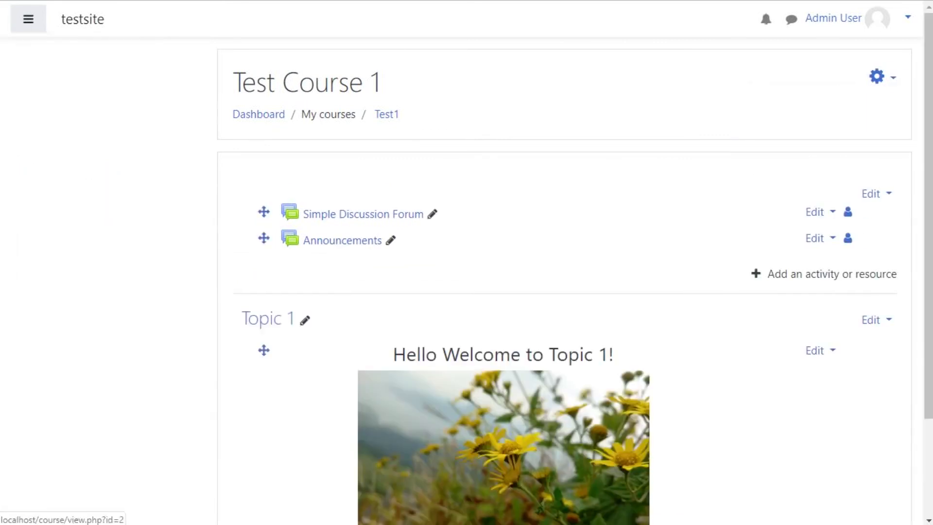
click(29, 19)
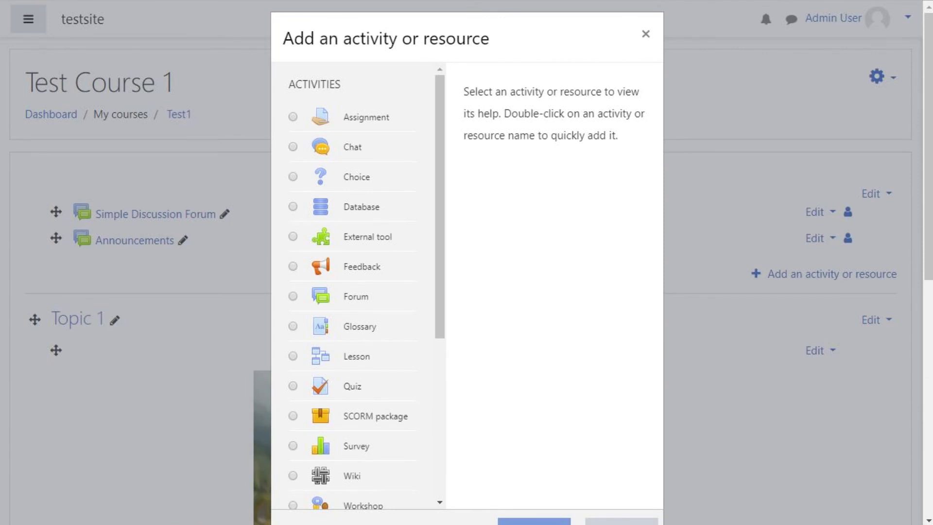
click(293, 296)
scroll(549, 286, down, 6)
click(534, 522)
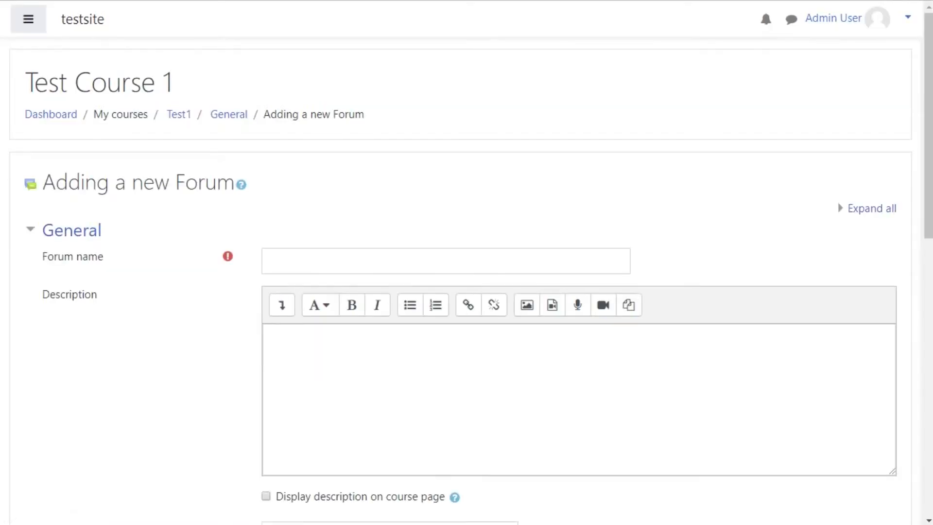
- Review the available forum types and choose Standard forum for general use
scroll(461, 301, down, 1)
click(389, 462)
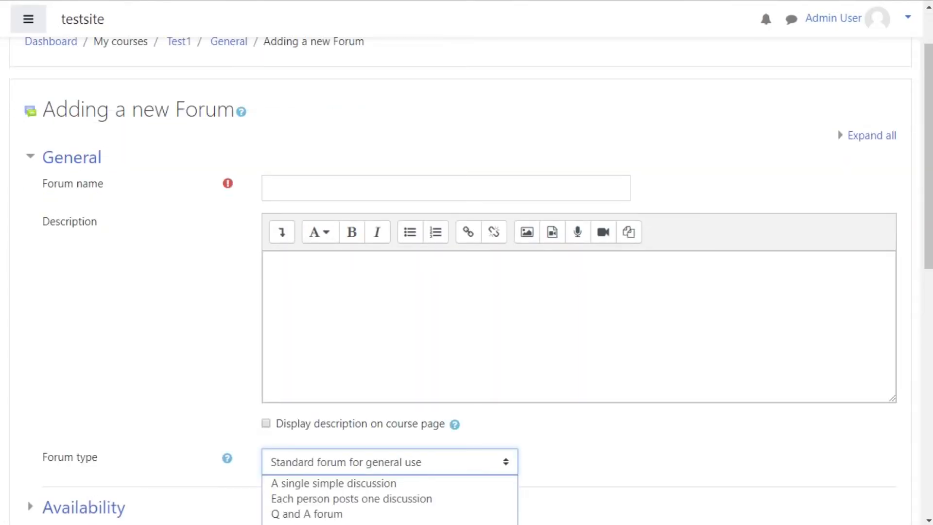
scroll(389, 462, down, 2)
click(389, 316)
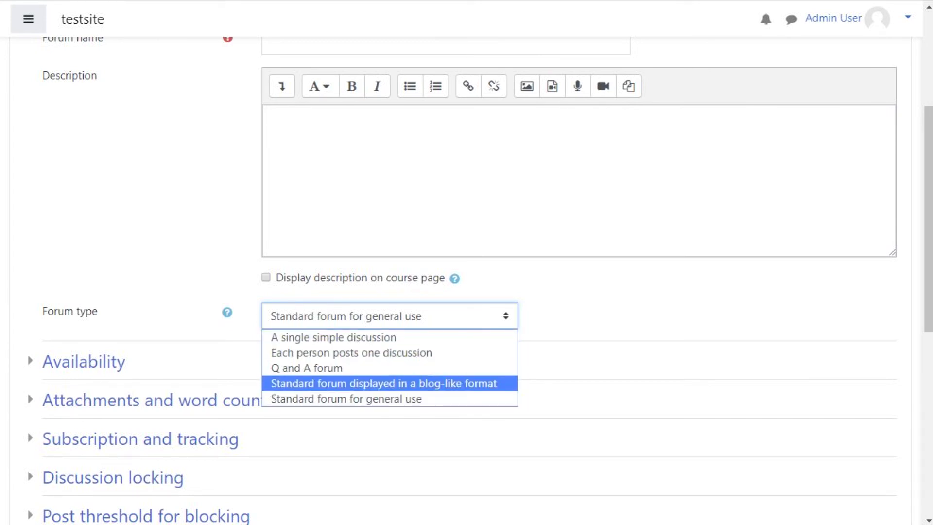
click(390, 399)
- Name the new forum "Multiple Discussion Forum"
click(271, 119)
scroll(466, 282, up, 4)
click(272, 261)
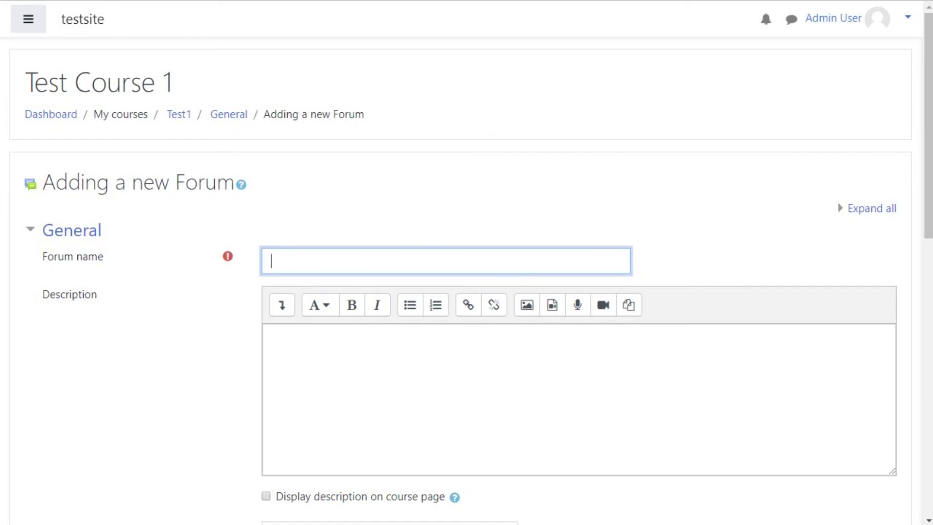
text(Multiple Discussion )
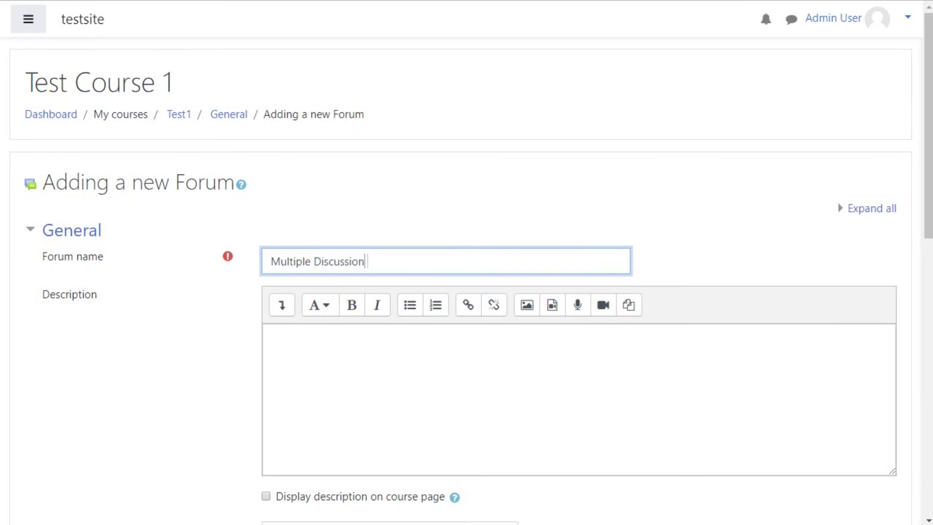
text(Forum)
key(Tab)
- Save the new forum and display it
scroll(466, 291, down, 2)
scroll(466, 292, down, 2)
triple_click(334, 116)
click(146, 218)
scroll(466, 292, down, 5)
click(465, 495)
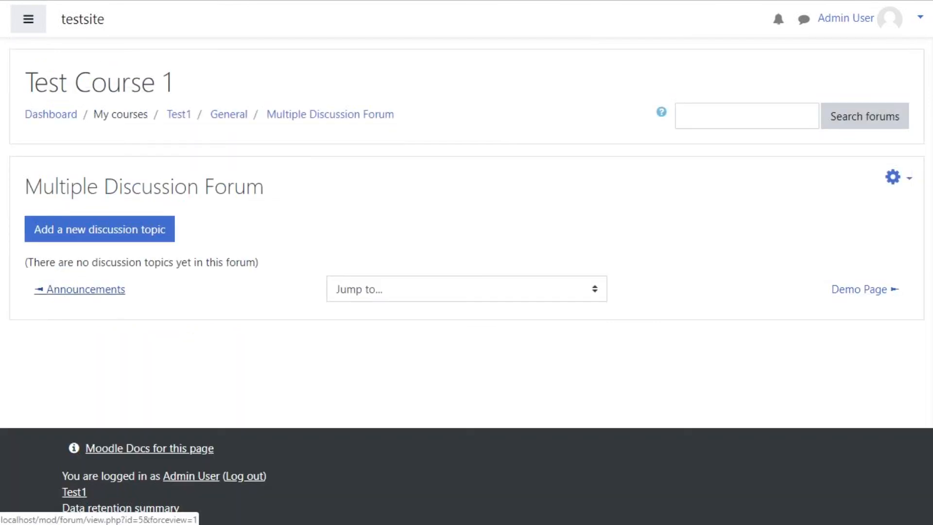
- Post a new discussion topic with the subject "How about this weather?" and the message "Crazy right?"
click(100, 229)
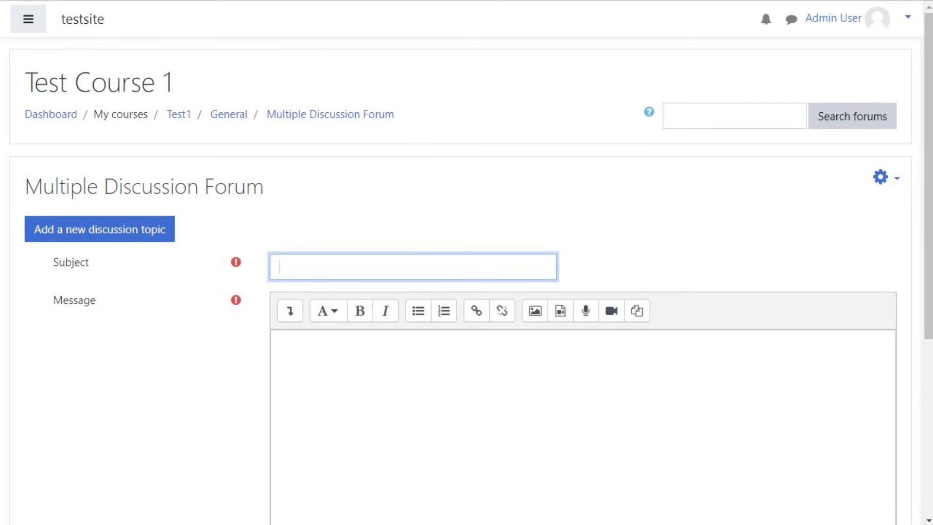
text(How about this weather?)
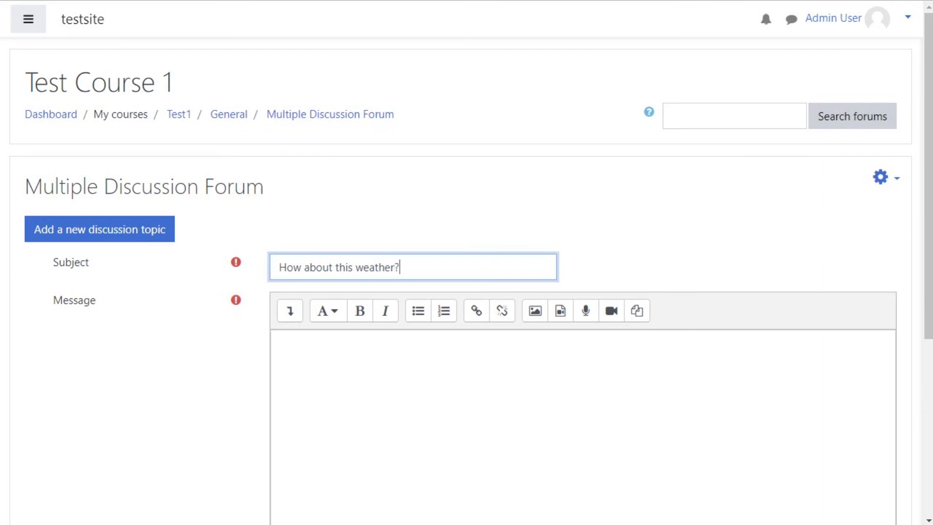
click(281, 343)
text(Cra)
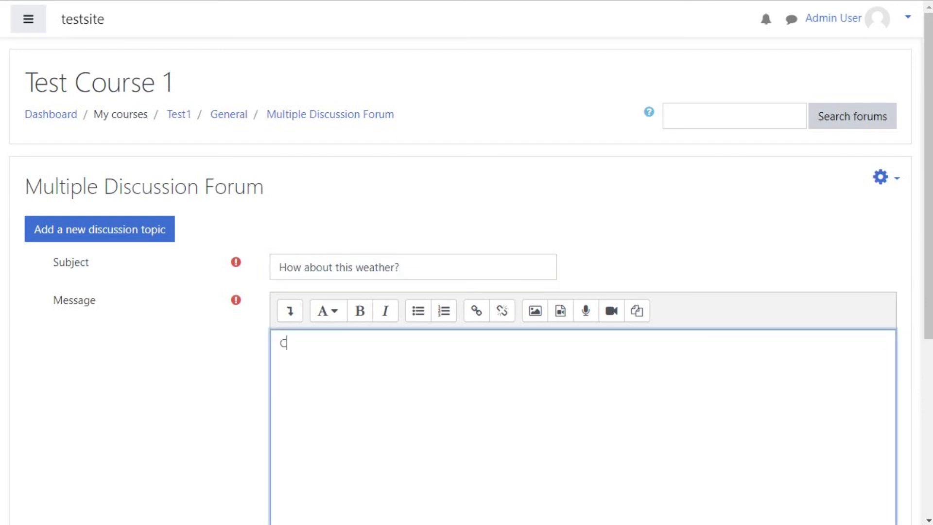
text(zy right?)
scroll(466, 311, down, 3)
click(312, 362)
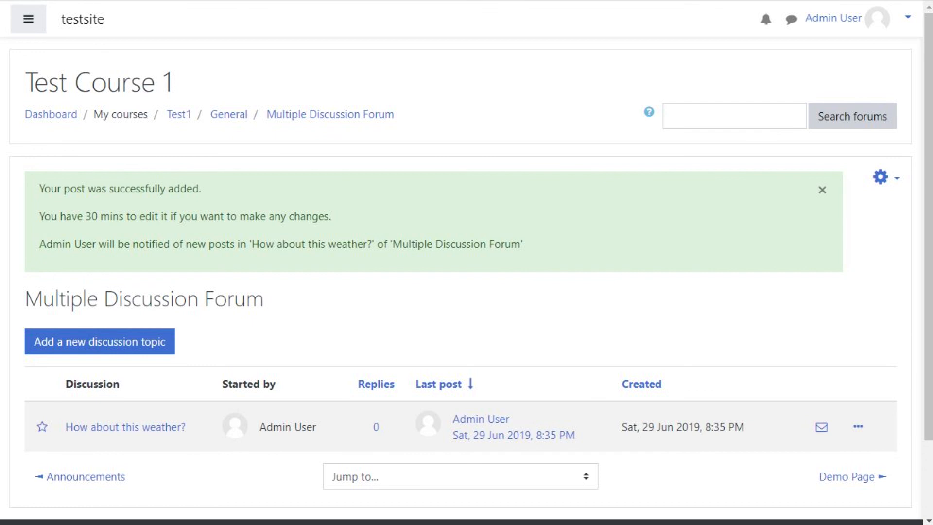
- Dismiss the post notification and return to the General section of the course page
click(822, 189)
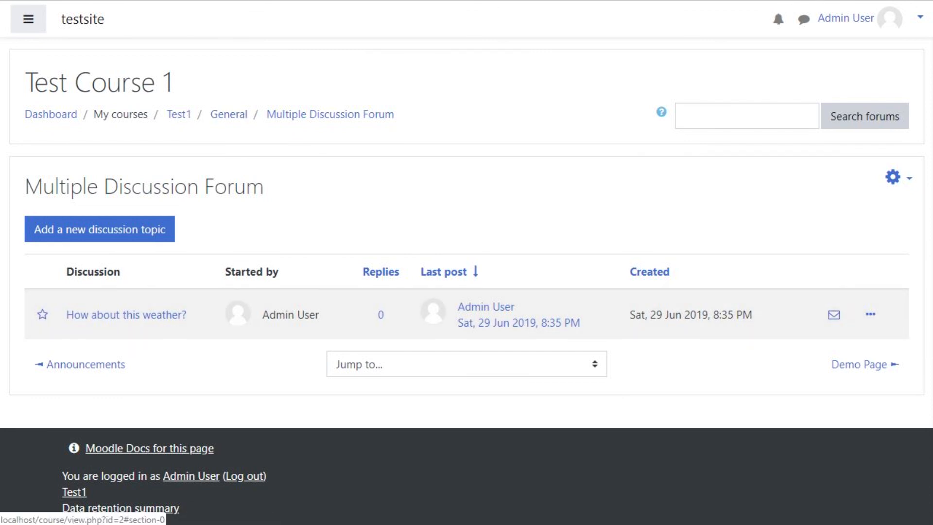
click(330, 115)
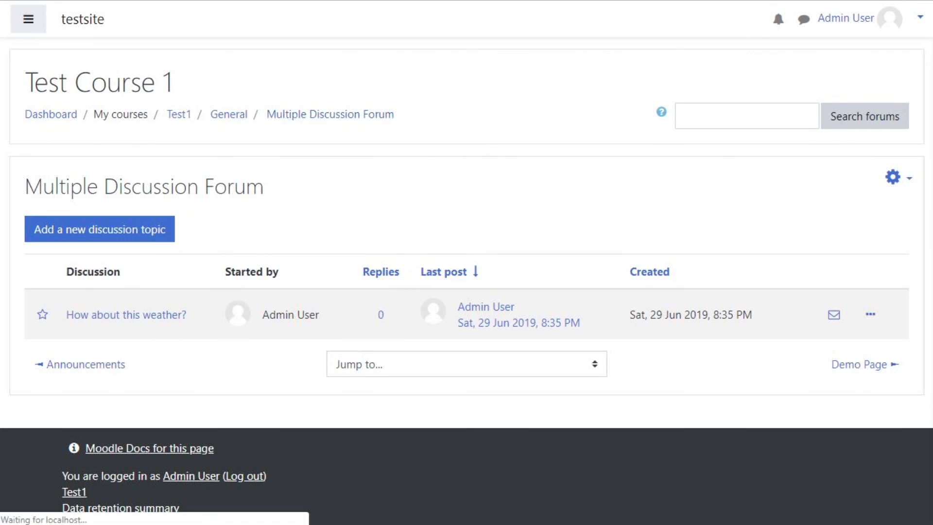
click(229, 114)
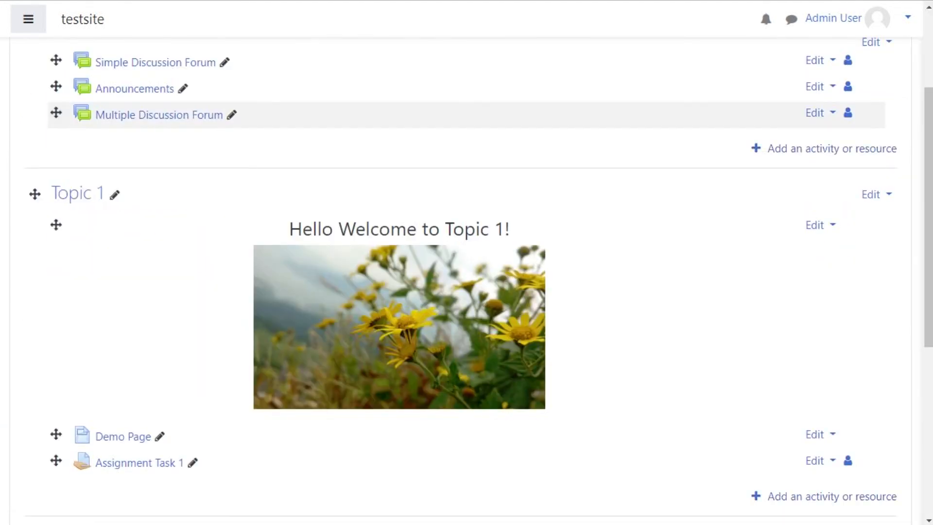
- Move Multiple Discussion Forum from the General section into Topic 1, below Assignment Task 1
scroll(437, 88, up, 3)
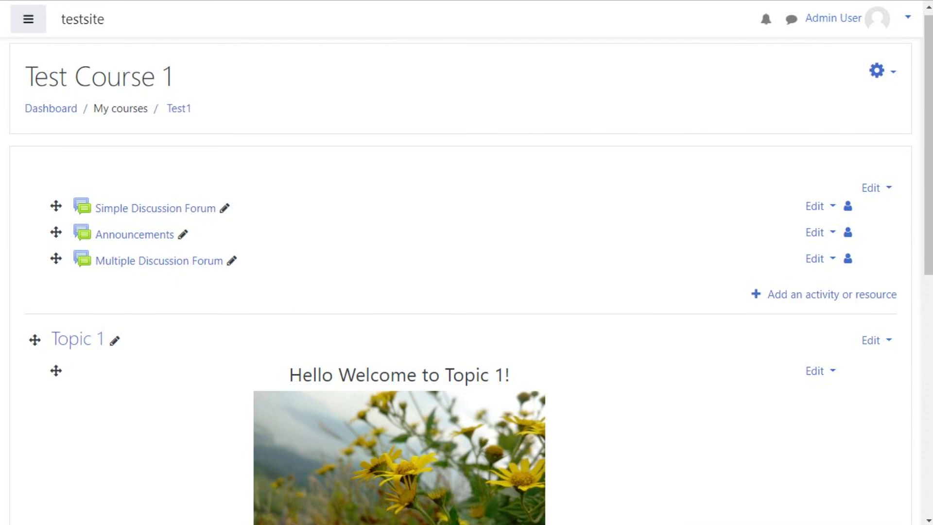
scroll(437, 261, down, 4)
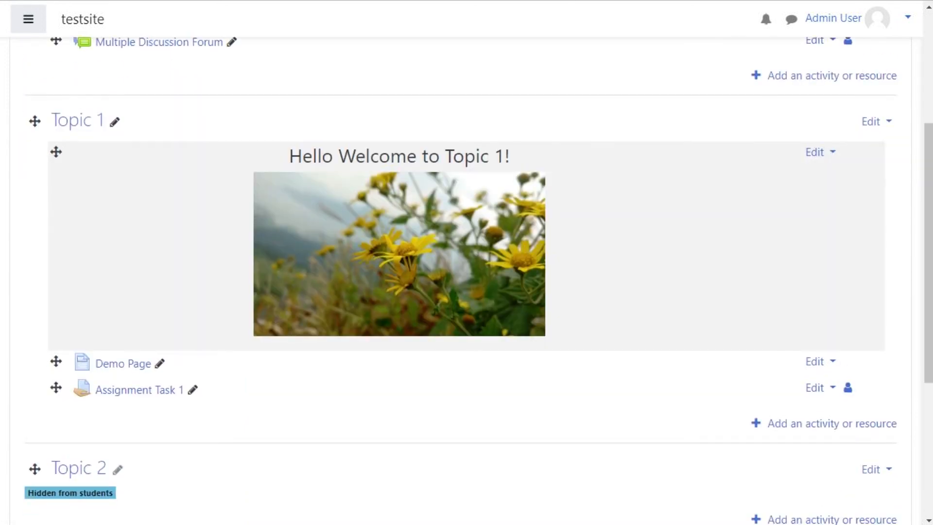
drag(56, 41, 94, 413)
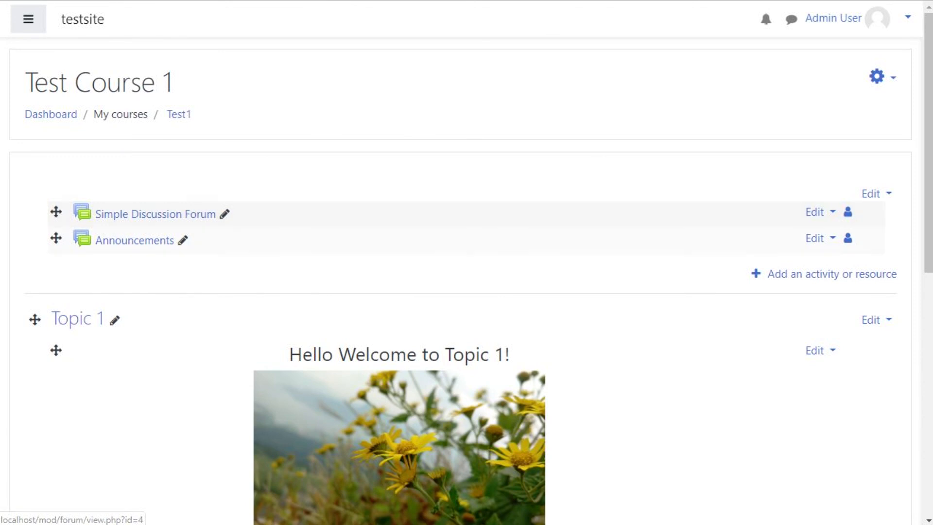
- Reorder Announcements above Simple Discussion Forum, and move Simple Discussion Forum from the General section into Topic 1
drag(56, 237, 57, 212)
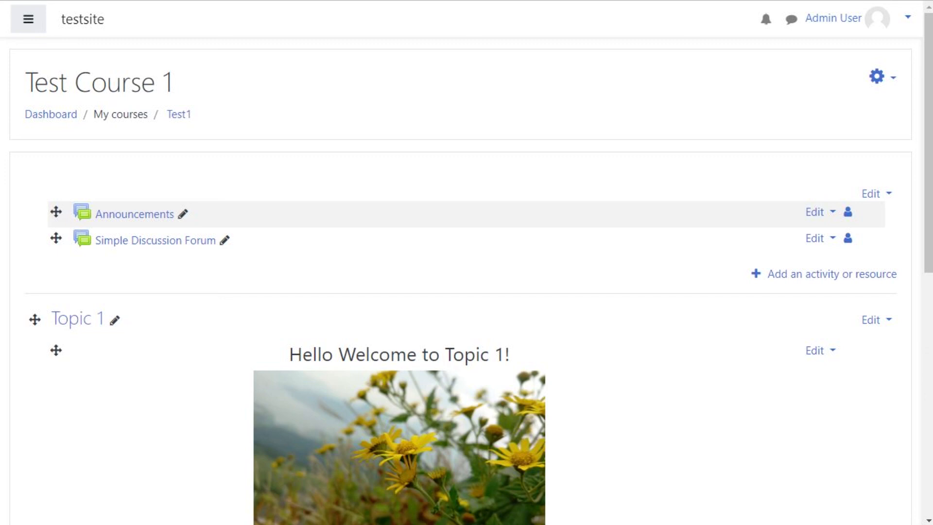
scroll(56, 239, down, 5)
drag(56, 238, 92, 381)
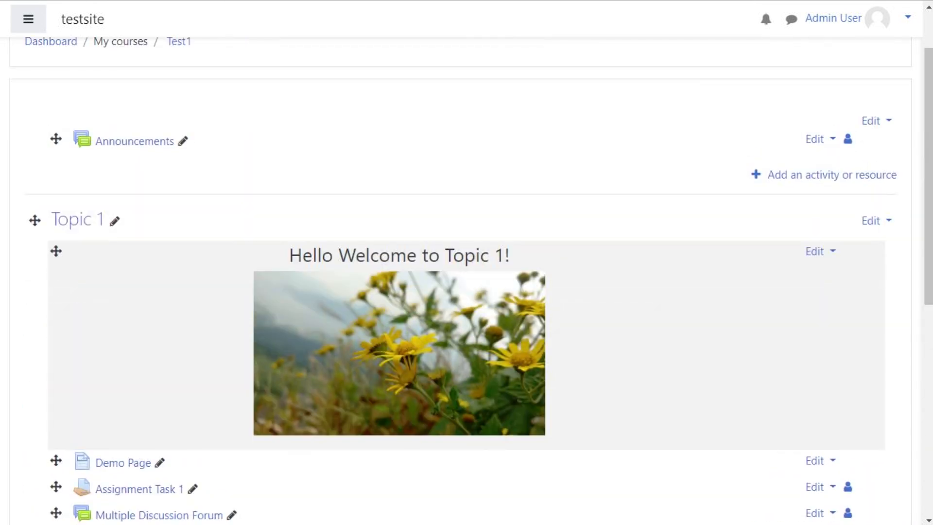
scroll(832, 247, up, 1)
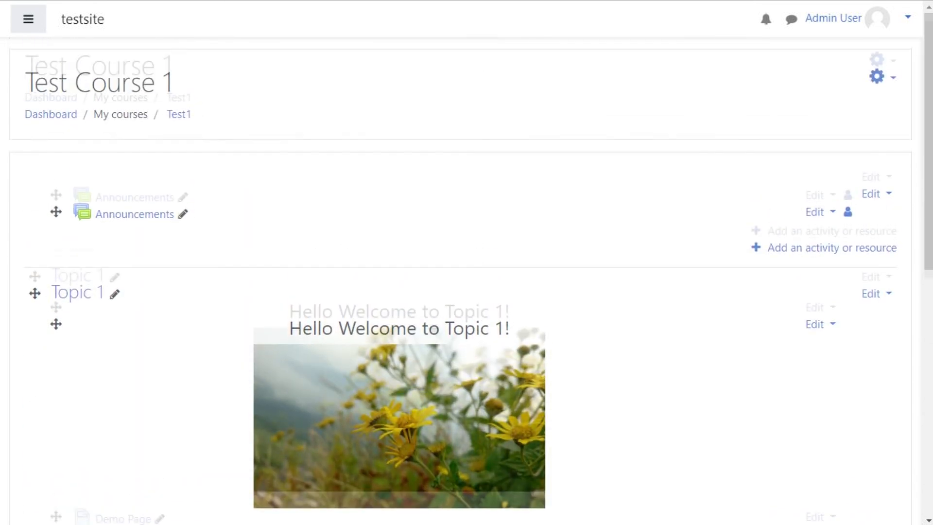